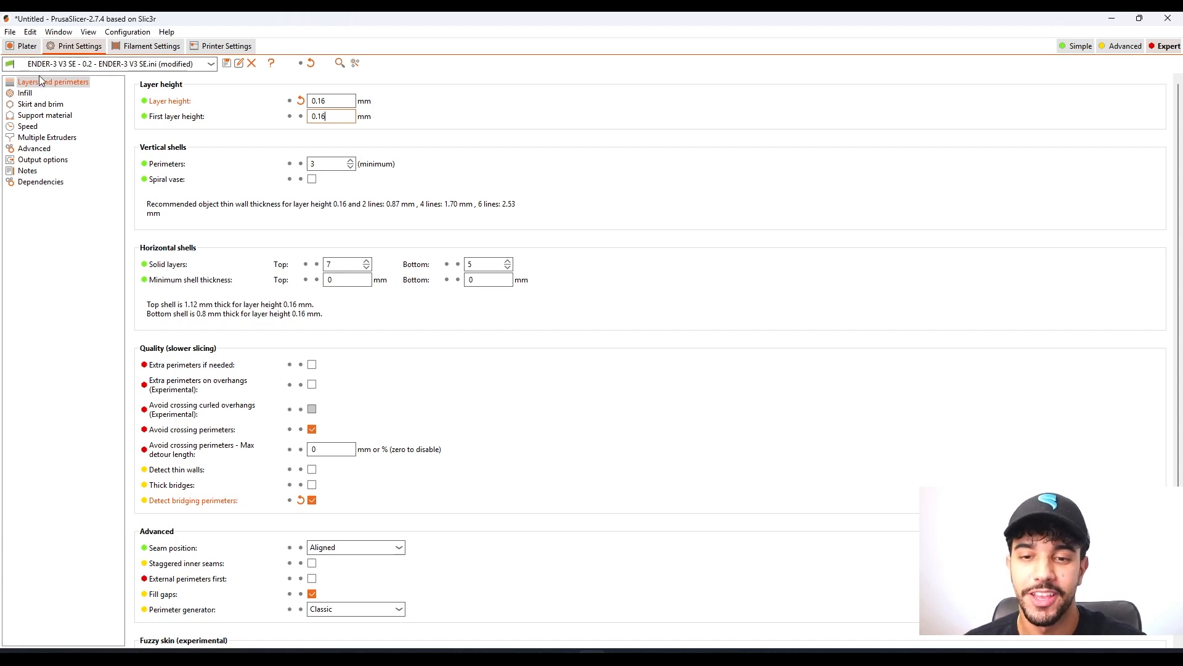
# - Set the infill fill density to 10%
pyautogui.click(25, 93)
pyautogui.click(313, 99)
pyautogui.press('BackSpace')
pyautogui.write('10')
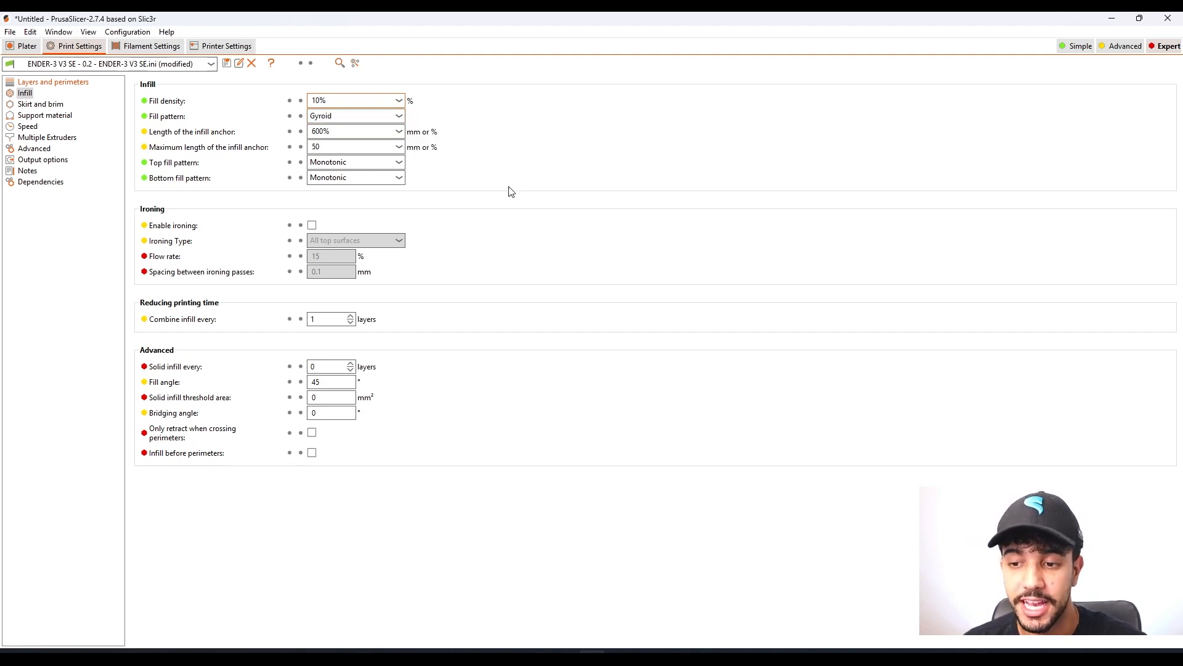
# - Check the skirt and brim settings and inspect the undersides of the chimp and its tail on the plate
pyautogui.click(59, 106)
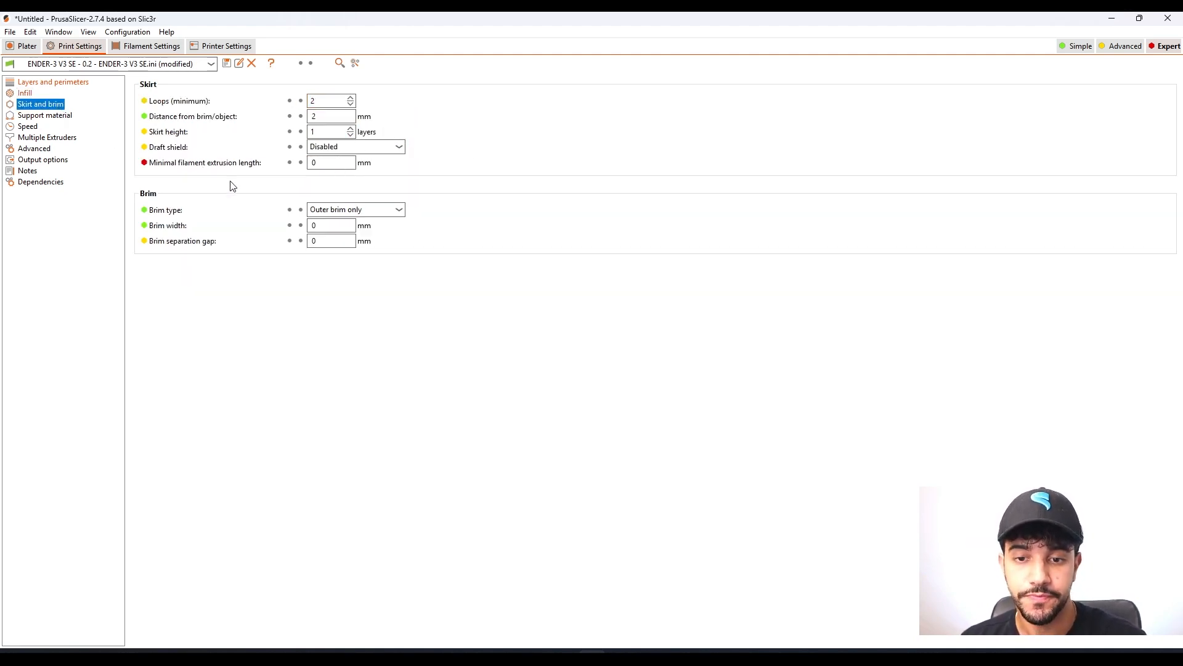
pyautogui.click(25, 46)
pyautogui.moveTo(737, 433); pyautogui.dragTo(605, 368)
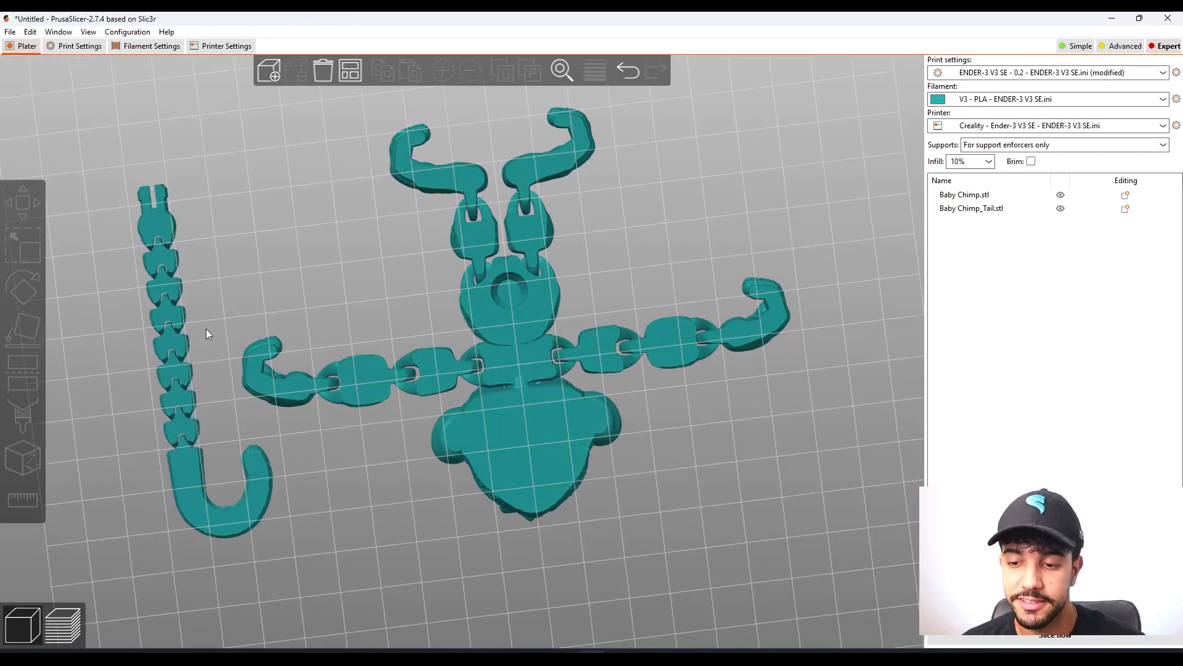
pyautogui.click(169, 333)
pyautogui.click(500, 320)
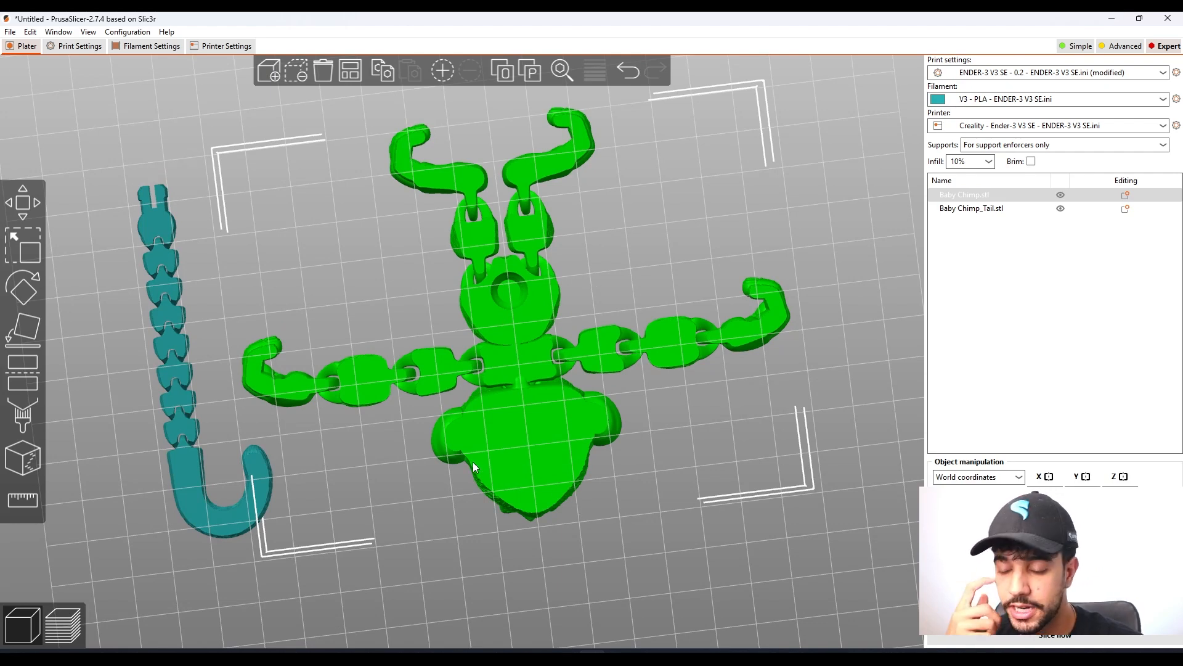
pyautogui.click(826, 253)
pyautogui.moveTo(827, 304); pyautogui.dragTo(746, 286)
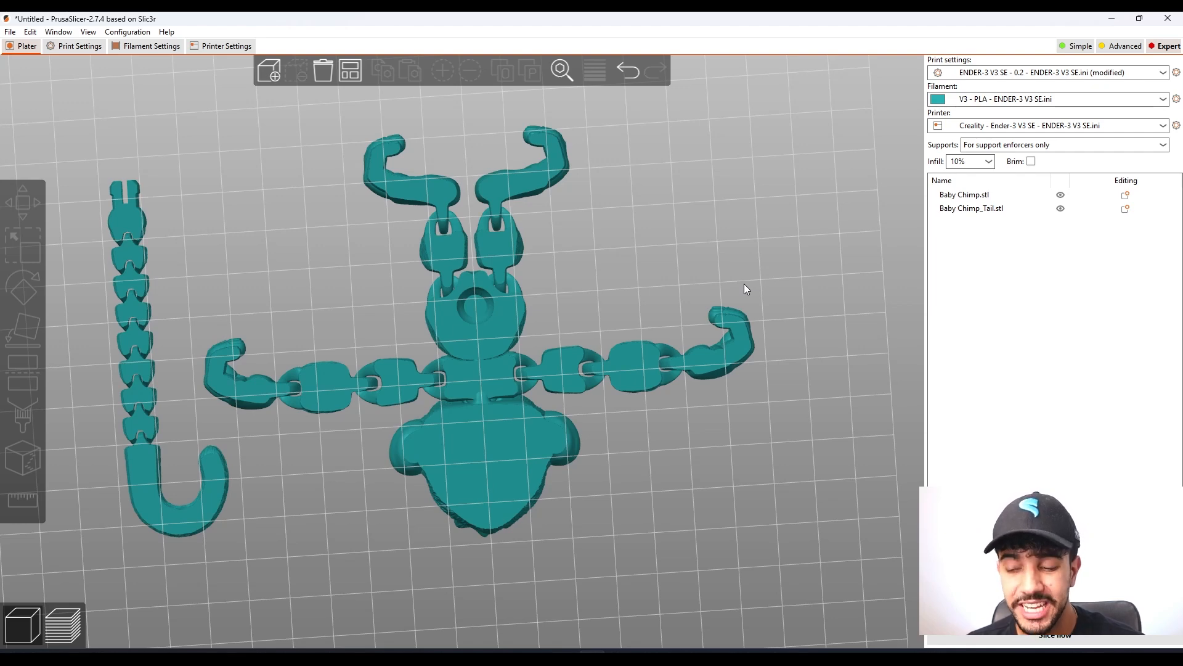
pyautogui.moveTo(779, 272); pyautogui.dragTo(808, 276)
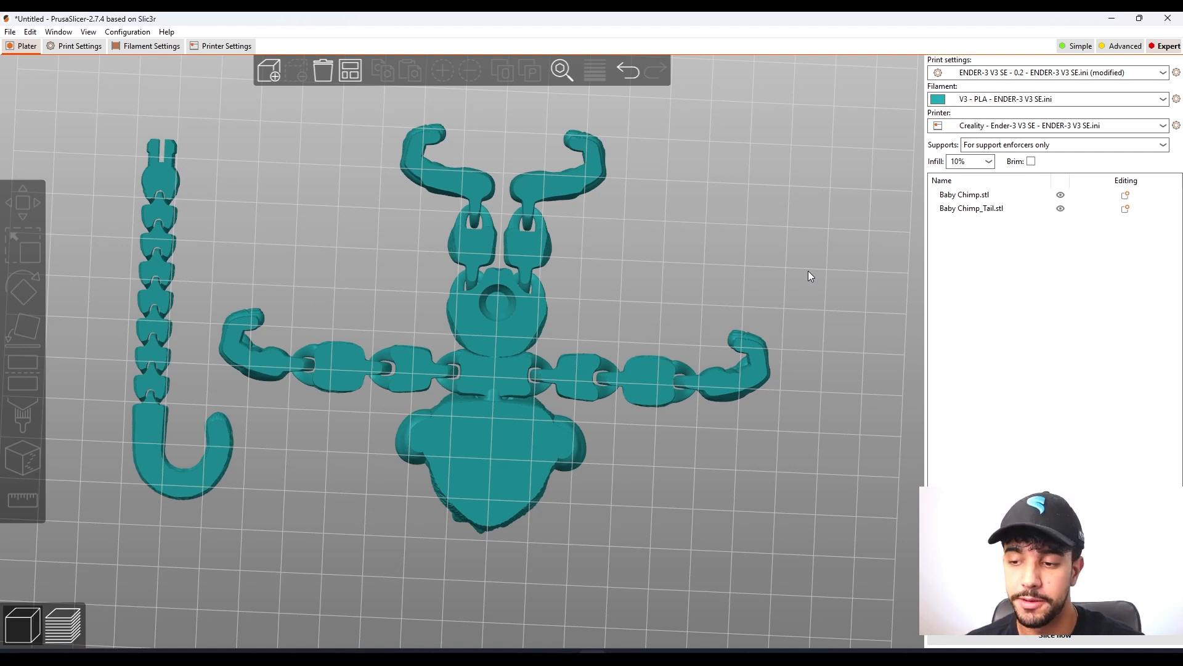
pyautogui.moveTo(802, 261); pyautogui.dragTo(799, 260)
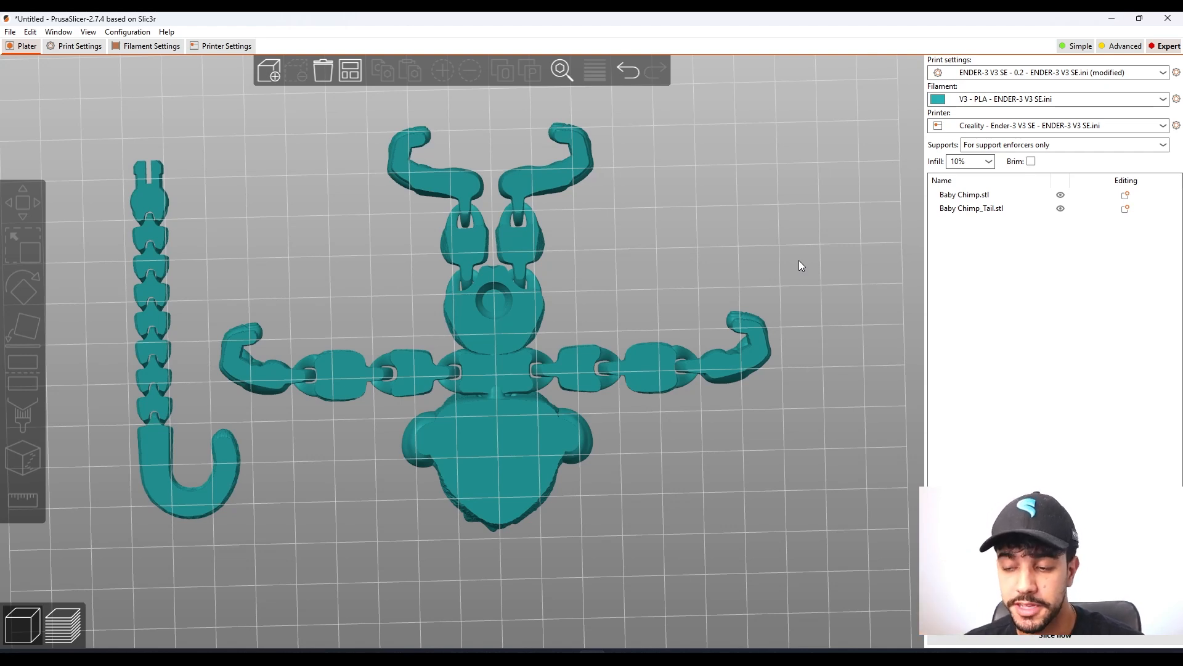
# - Examine the flat contact areas and arm joints on the underside of the chimp model up close
pyautogui.click(513, 235)
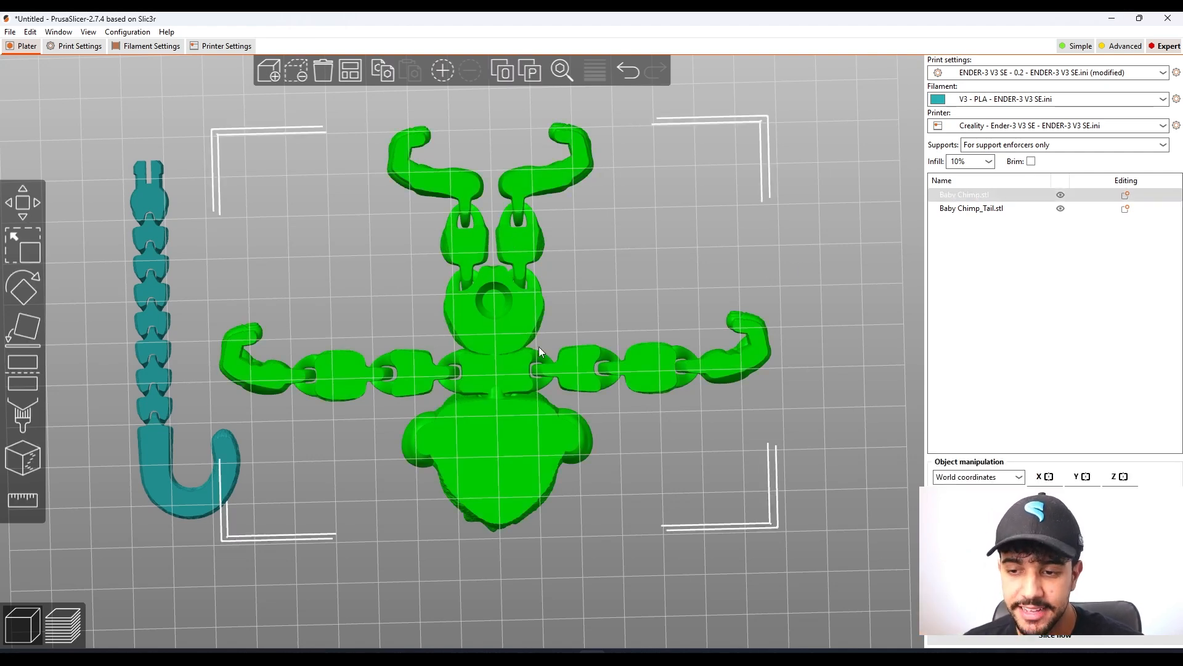
pyautogui.scroll(4, 648, 368)
pyautogui.scroll(-4, 840, 466)
pyautogui.moveTo(838, 465); pyautogui.dragTo(714, 305, button='right')
pyautogui.scroll(6, 786, 331)
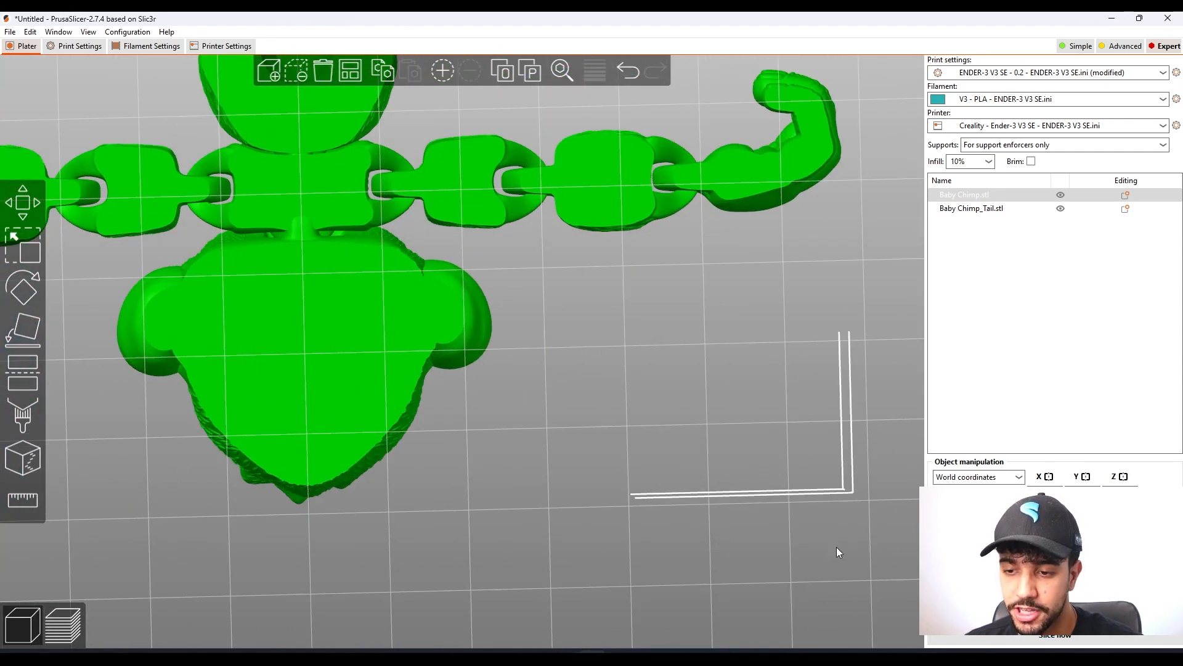
pyautogui.moveTo(854, 546); pyautogui.dragTo(854, 634, button='right')
pyautogui.scroll(5, 476, 187)
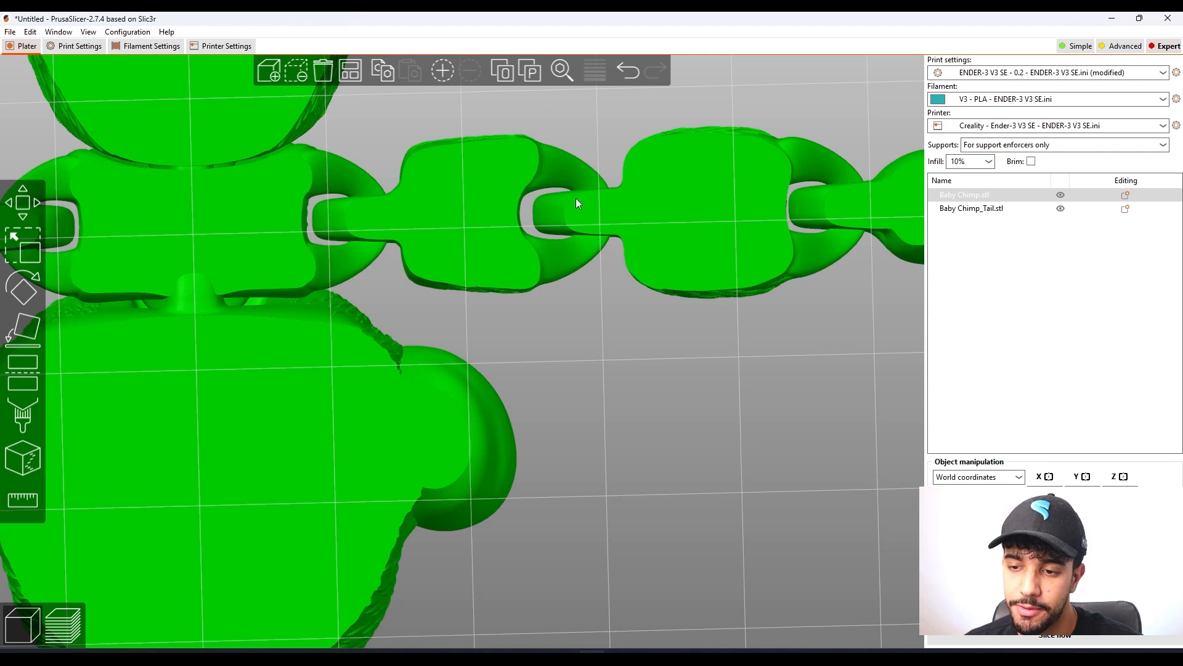
pyautogui.scroll(-8, 537, 220)
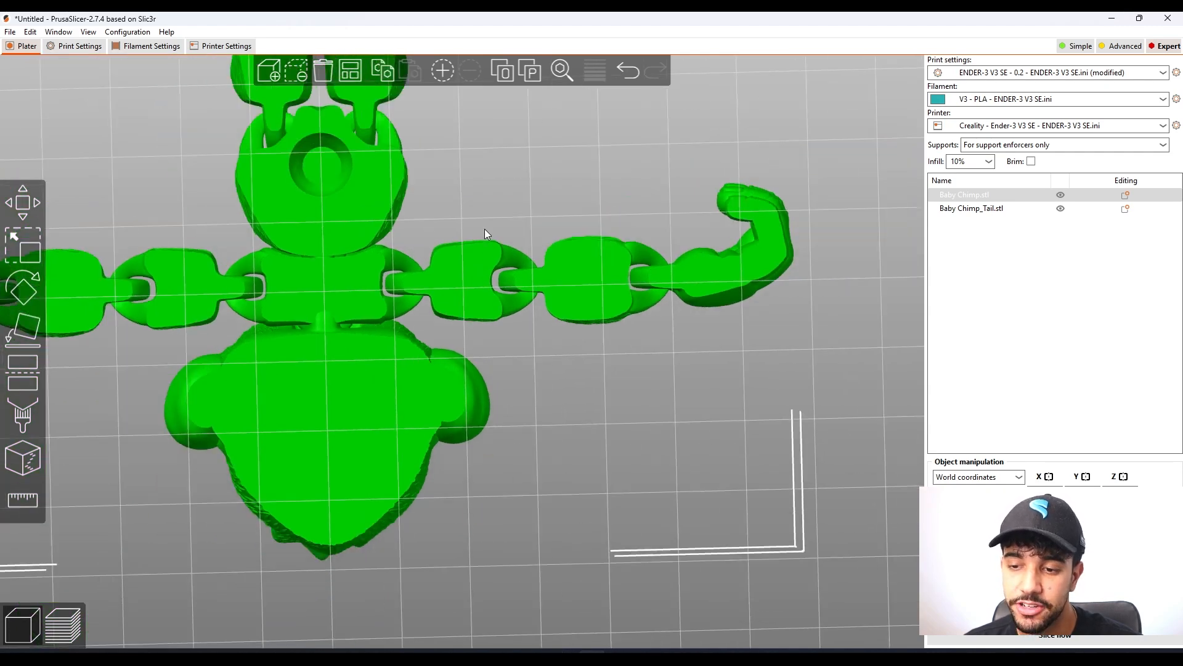
pyautogui.click(706, 277)
pyautogui.scroll(2, 781, 312)
pyautogui.scroll(1, 779, 312)
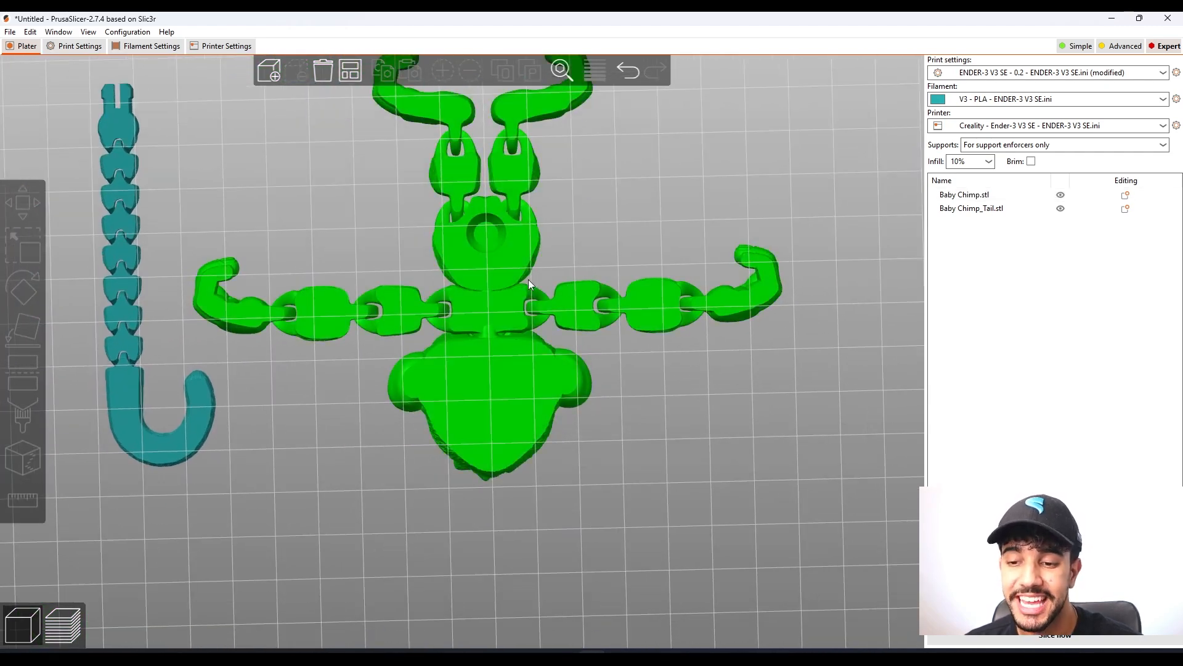
pyautogui.scroll(1, 376, 282)
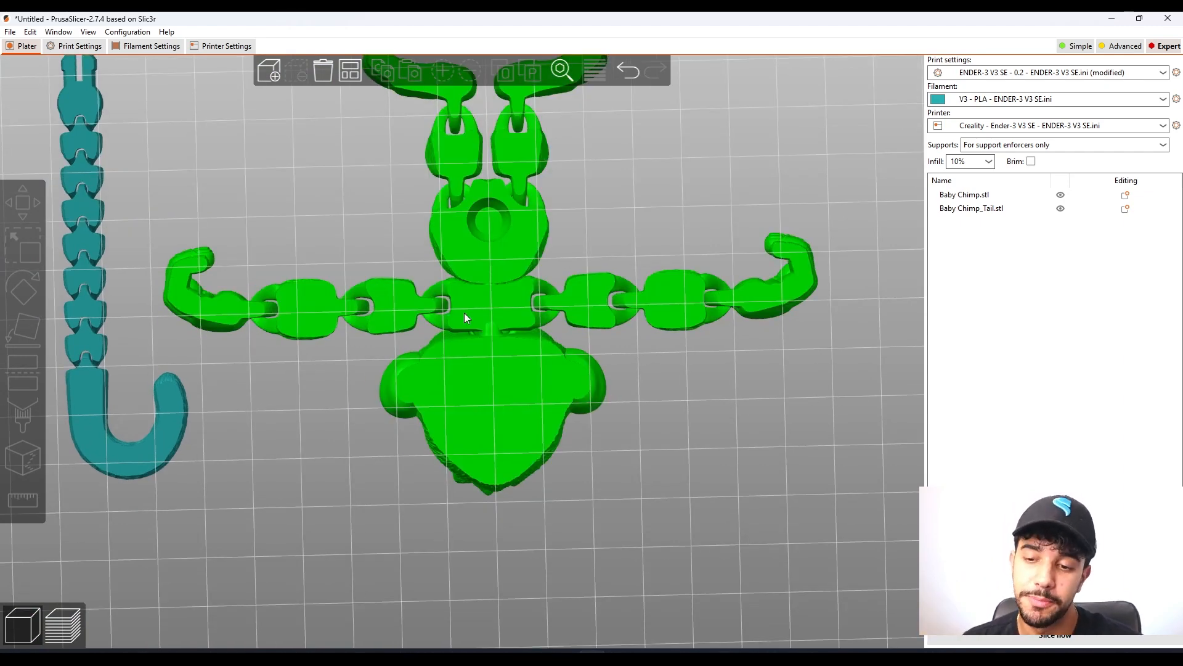
# - Examine the underside of the chimp's tail and the gaps between its links up close
pyautogui.scroll(3, 464, 313)
pyautogui.scroll(-5, 232, 505)
pyautogui.moveTo(316, 452); pyautogui.dragTo(720, 506, button='right')
pyautogui.scroll(8, 554, 224)
pyautogui.moveTo(360, 306); pyautogui.dragTo(67, 445, button='right')
pyautogui.scroll(2, 360, 368)
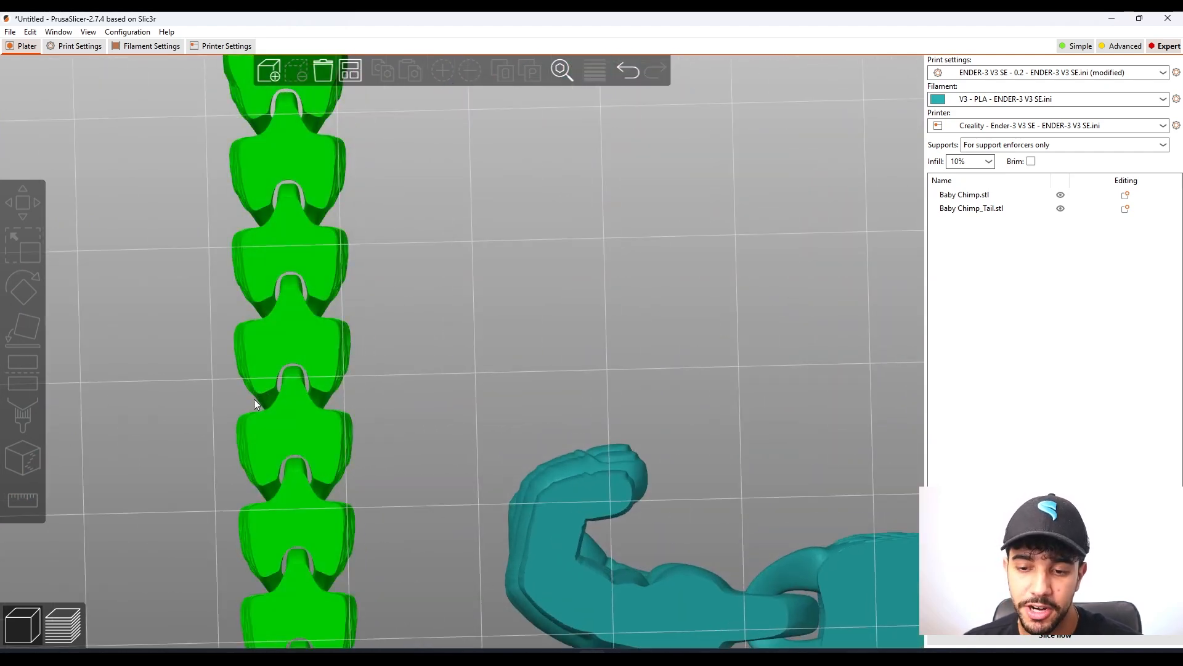
pyautogui.scroll(-10, 321, 397)
pyautogui.moveTo(782, 569); pyautogui.dragTo(691, 531, button='right')
pyautogui.scroll(2, 705, 562)
pyautogui.moveTo(767, 582); pyautogui.dragTo(764, 543)
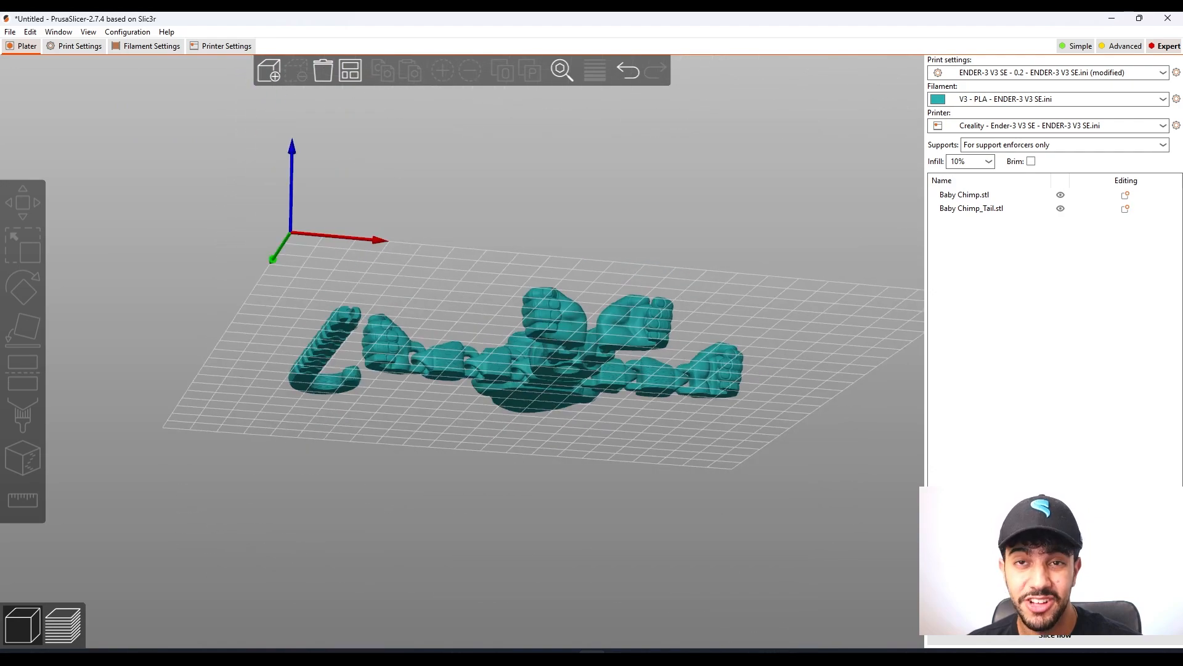
pyautogui.moveTo(723, 447); pyautogui.dragTo(650, 511)
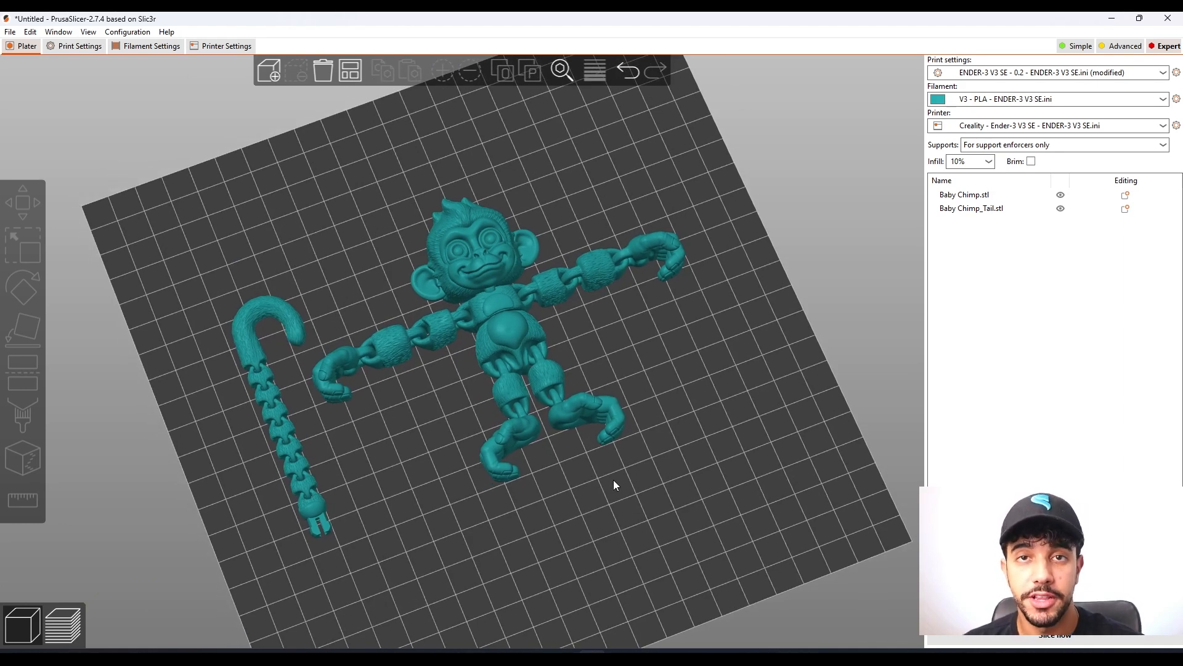
pyautogui.scroll(1, 607, 538)
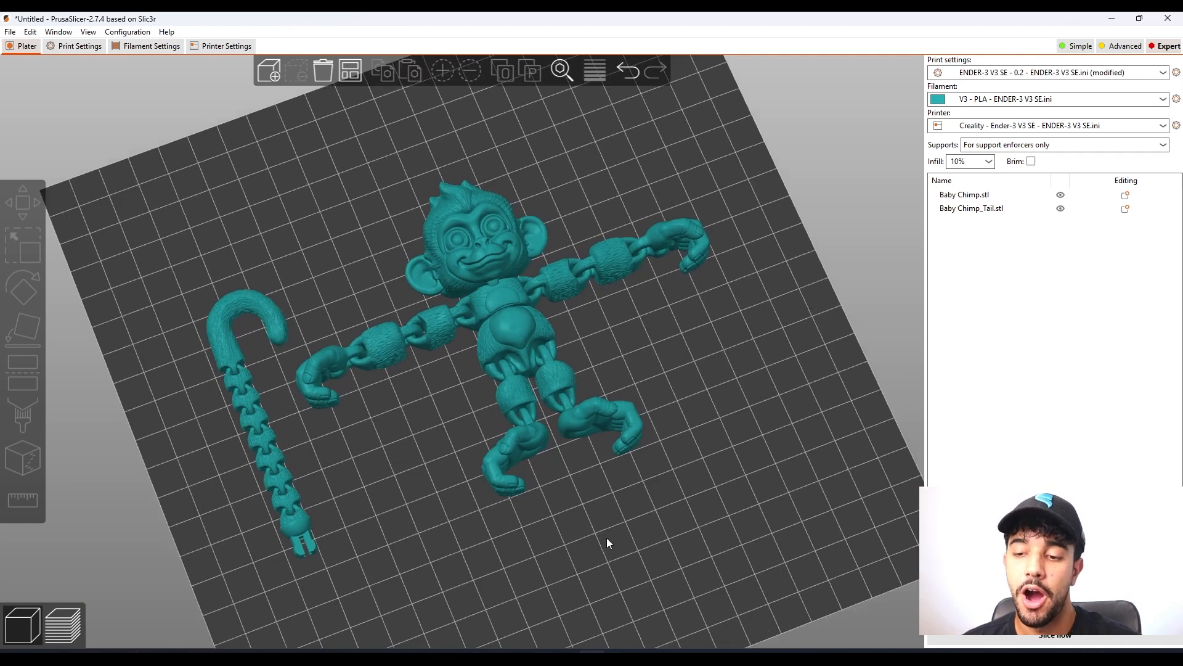
pyautogui.moveTo(615, 545); pyautogui.dragTo(654, 546, button='right')
pyautogui.moveTo(653, 545); pyautogui.dragTo(610, 560)
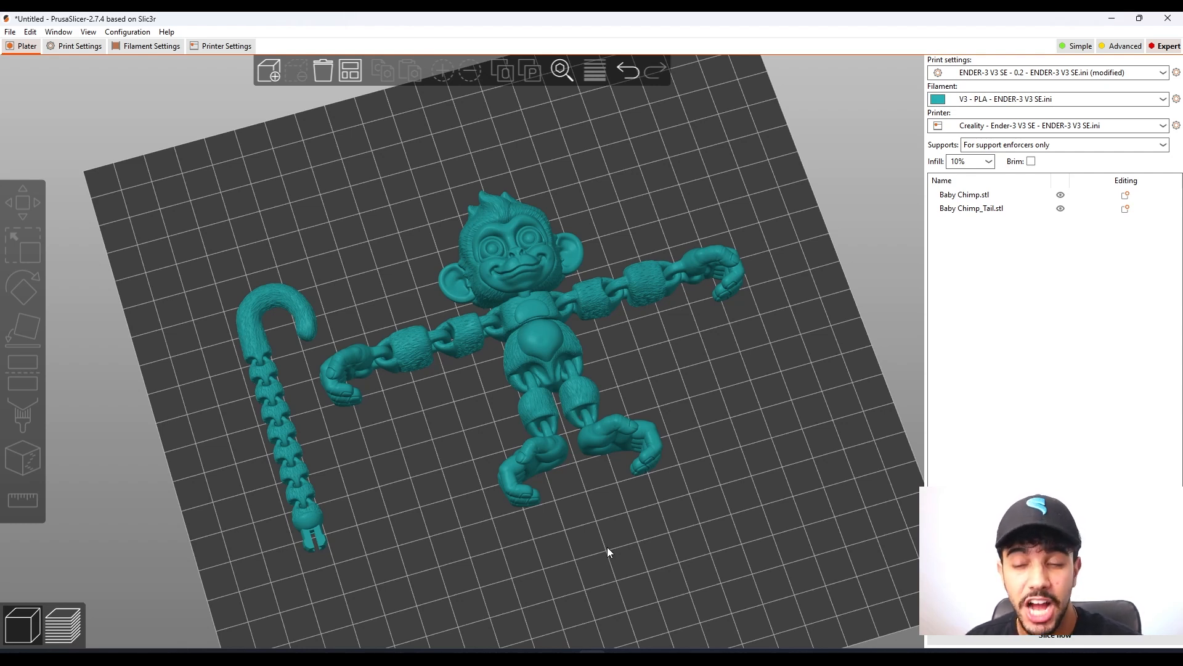
pyautogui.moveTo(735, 568); pyautogui.dragTo(683, 564)
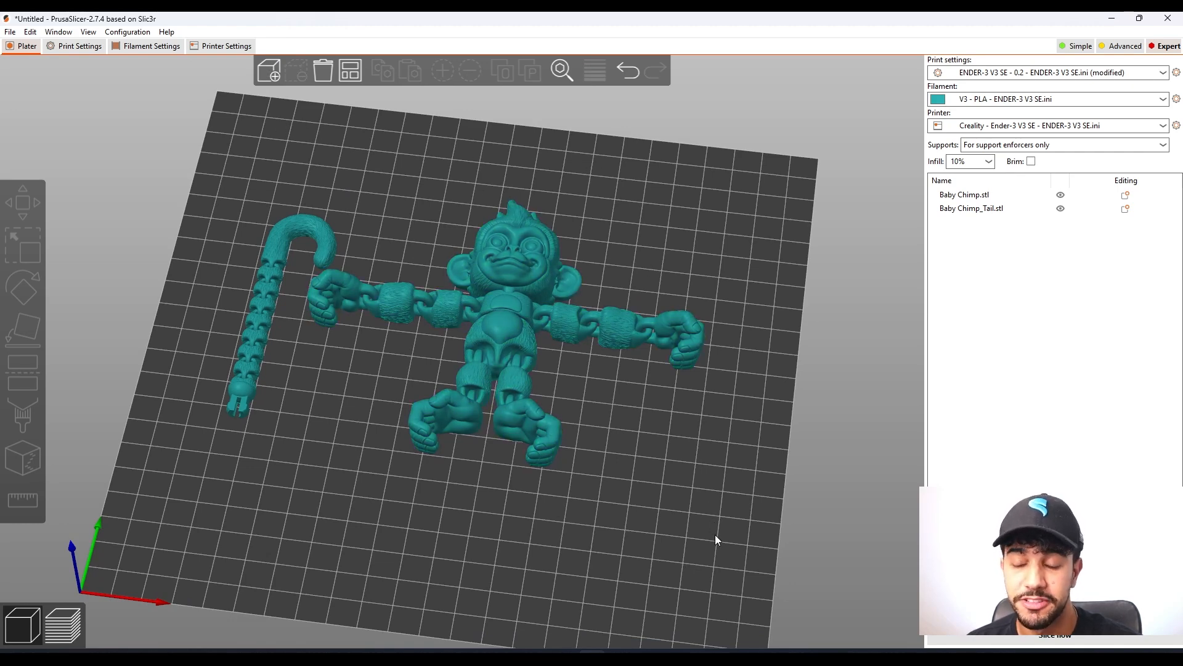
pyautogui.moveTo(712, 564); pyautogui.dragTo(741, 505)
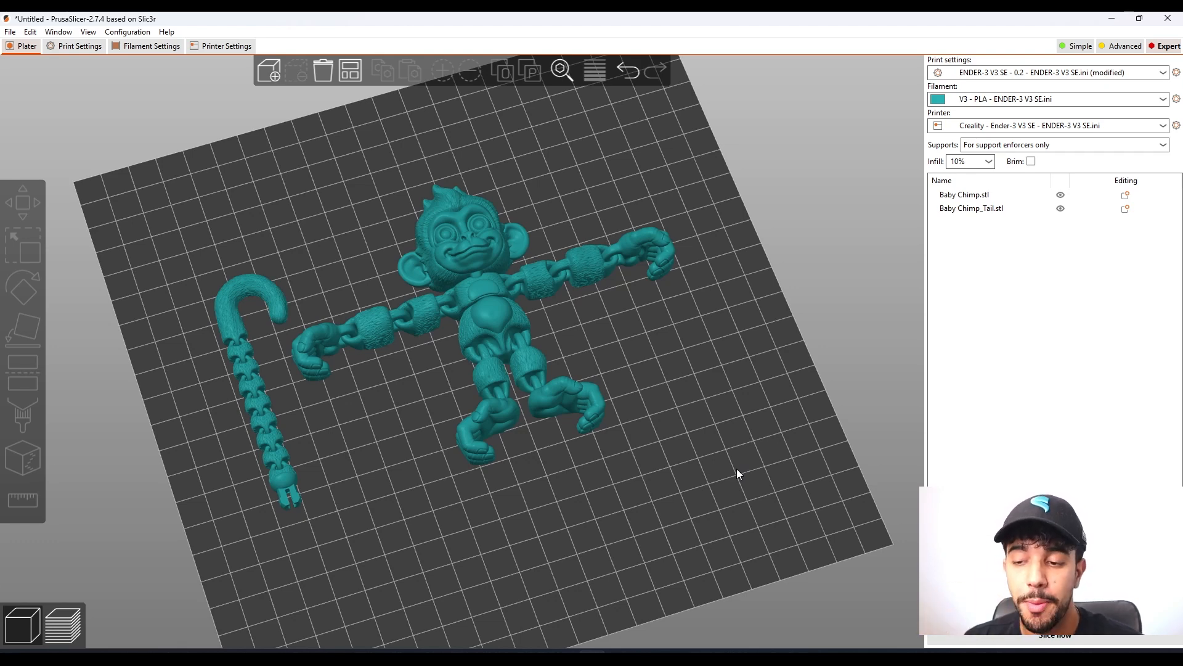
pyautogui.moveTo(689, 484); pyautogui.dragTo(730, 471)
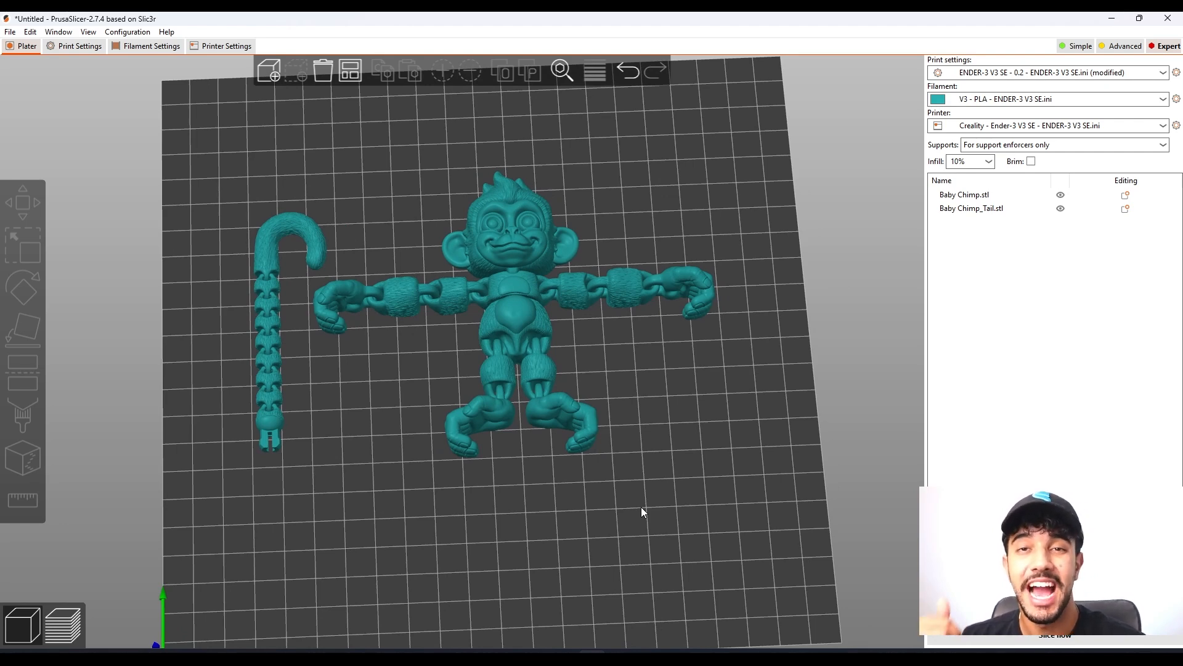
pyautogui.scroll(2, 635, 548)
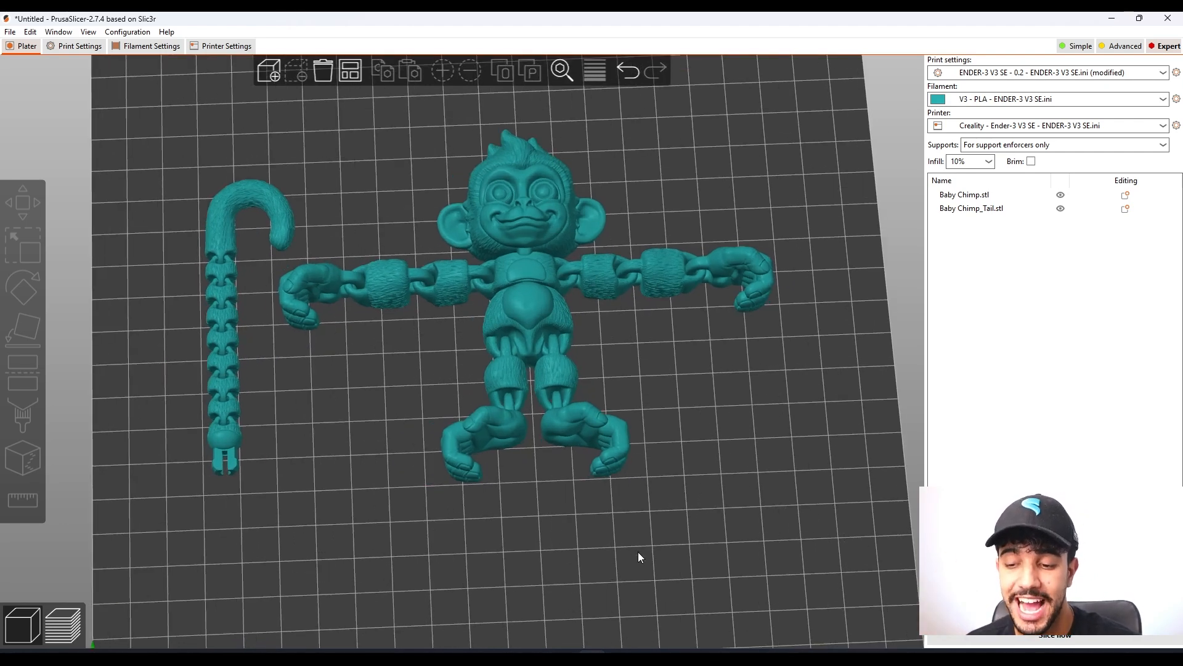
pyautogui.moveTo(638, 553); pyautogui.dragTo(640, 576, button='middle')
pyautogui.moveTo(641, 579)
pyautogui.mouseDown()
pyautogui.moveTo(635, 447)
pyautogui.moveTo(648, 564)
pyautogui.mouseUp()
pyautogui.scroll(-2, 648, 564)
pyautogui.moveTo(654, 527); pyautogui.dragTo(634, 556, button='middle')
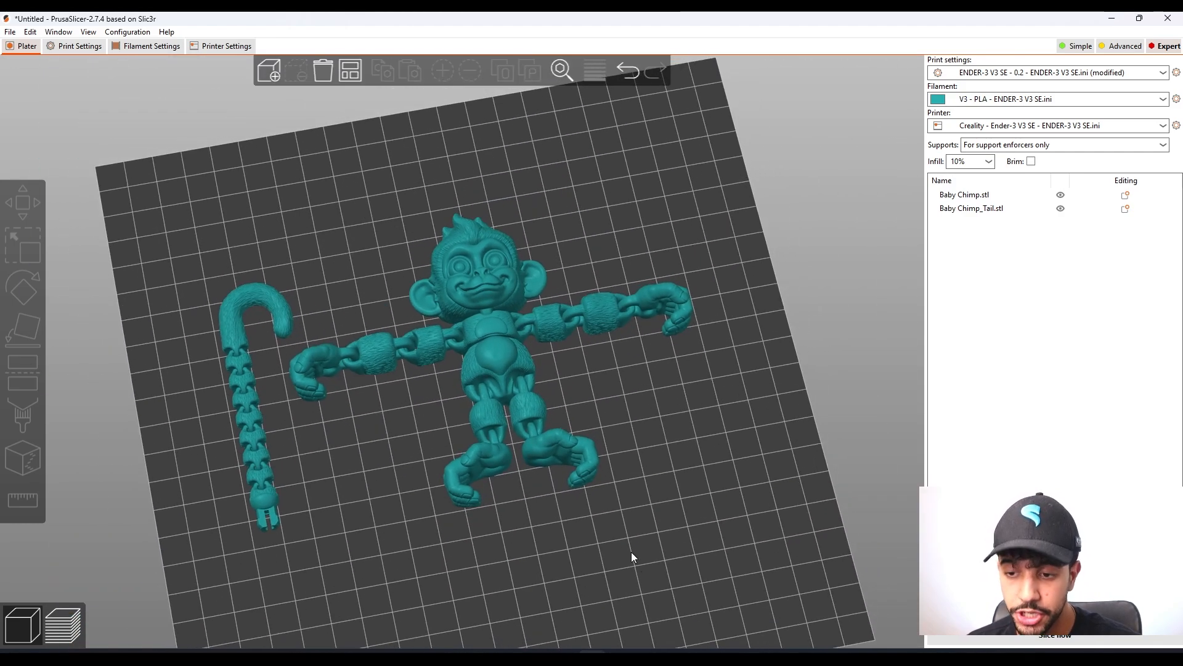
pyautogui.moveTo(600, 535); pyautogui.dragTo(465, 273)
pyautogui.moveTo(672, 101); pyautogui.dragTo(687, 224)
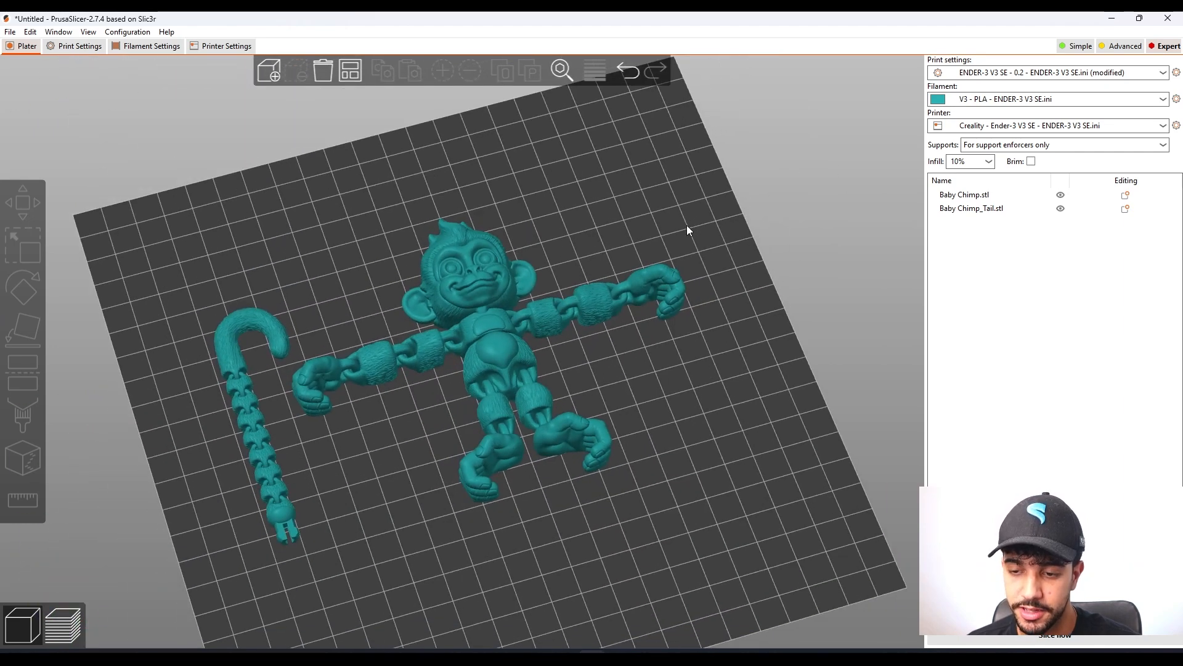
# - Turn off support material generation in the print settings
pyautogui.click(95, 49)
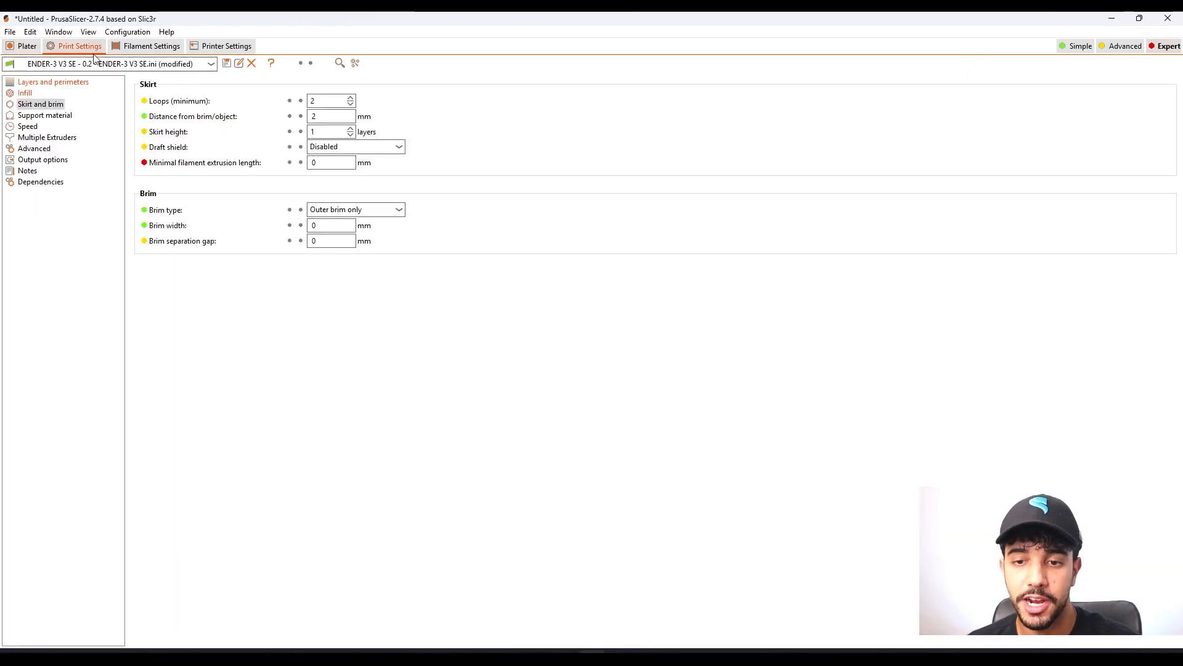
pyautogui.click(62, 117)
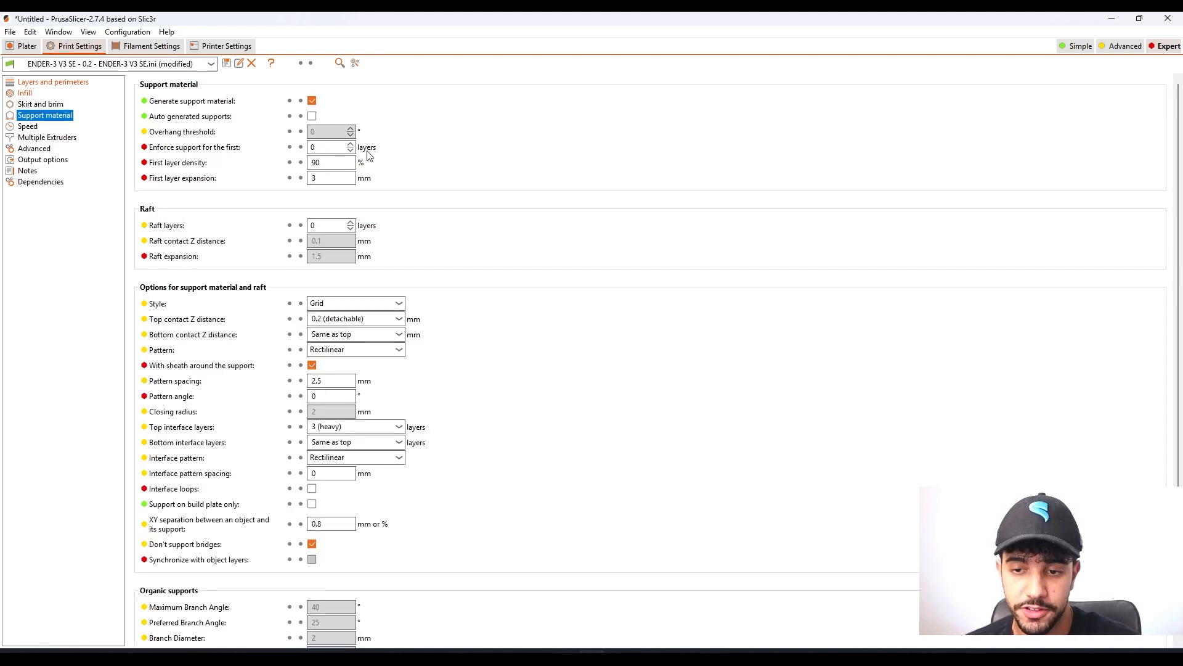
pyautogui.click(312, 101)
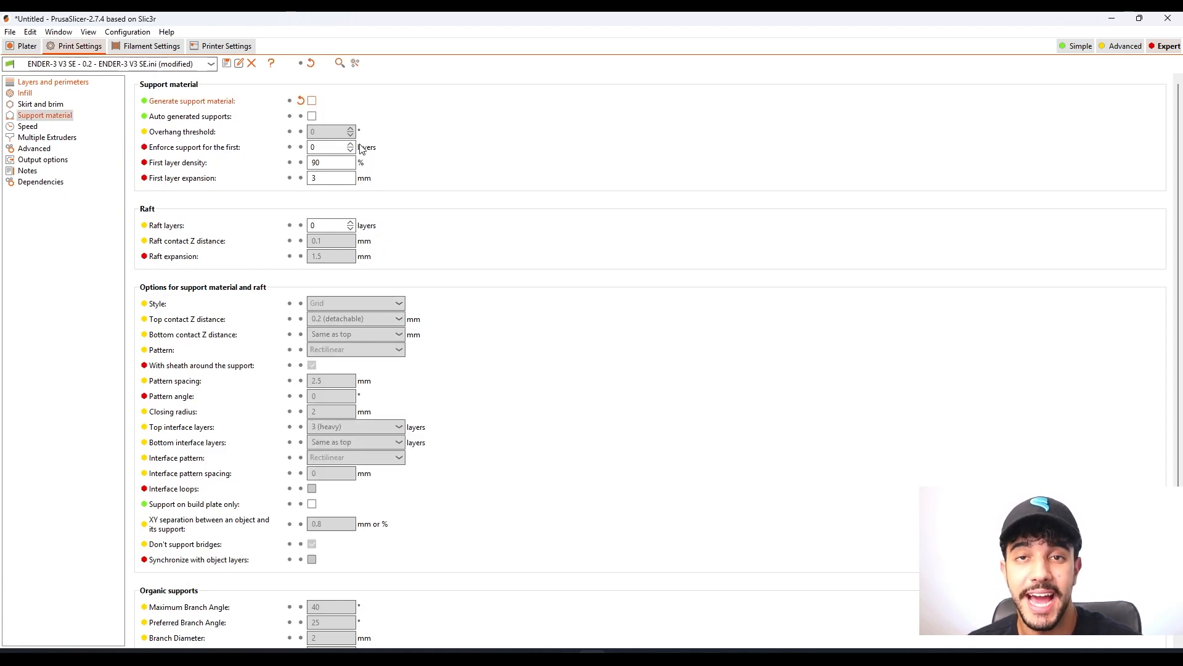
# - Set the small perimeters print speed to 50 mm/s
pyautogui.click(29, 127)
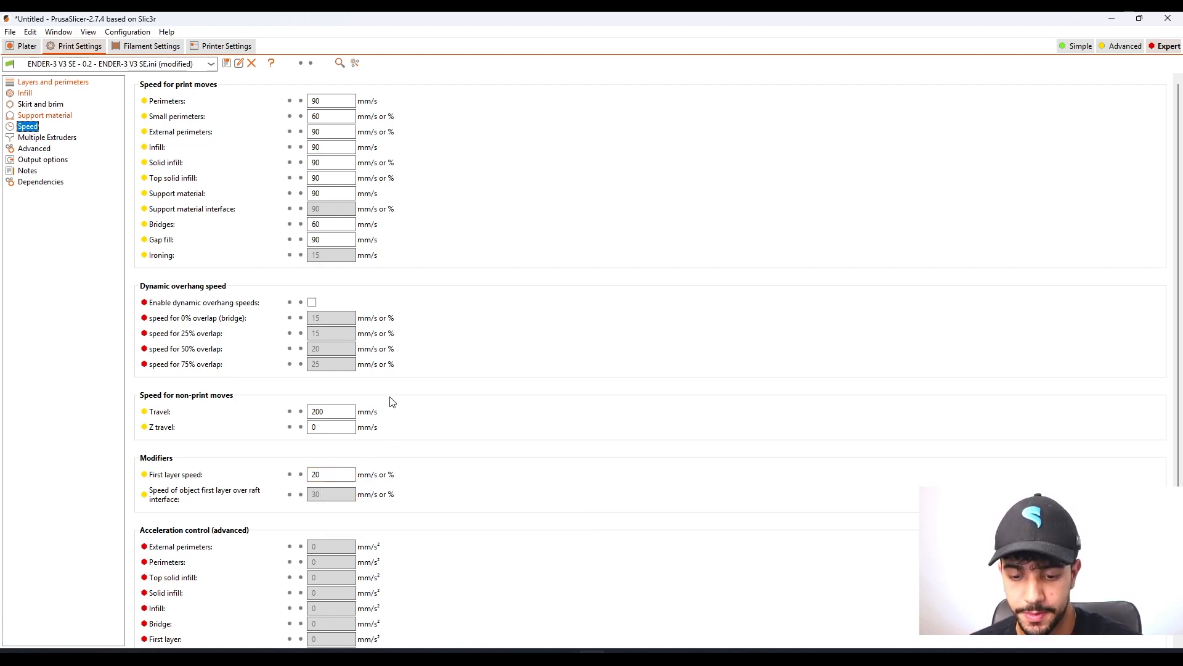
pyautogui.click(329, 118)
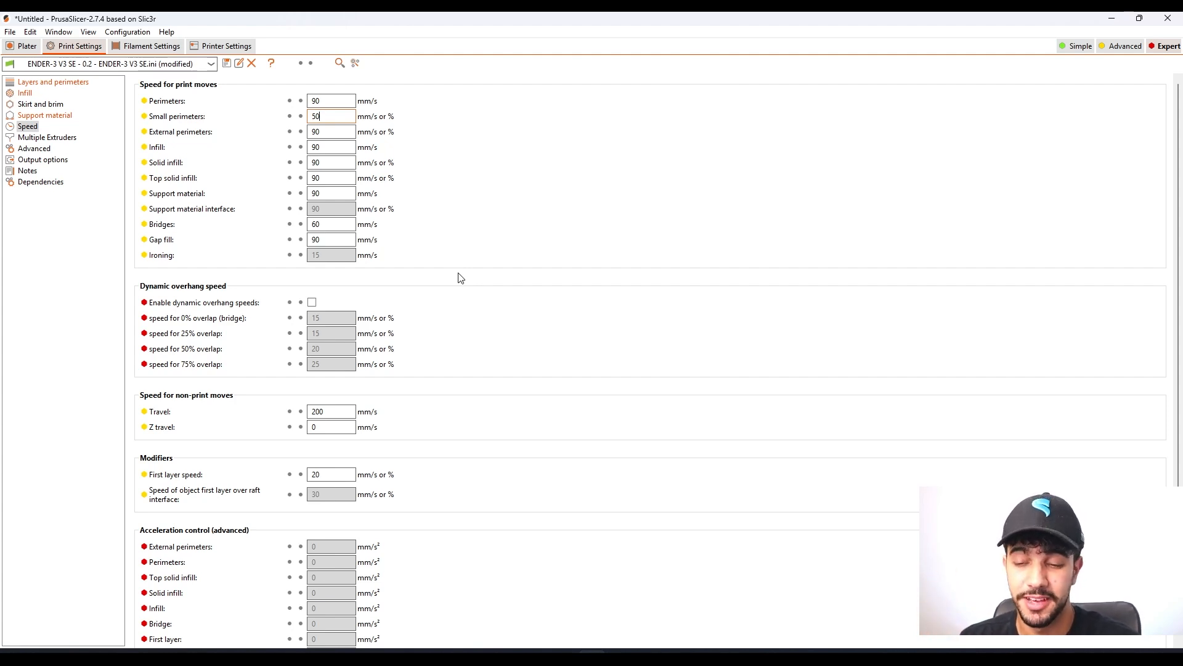
# - Return to the build plate and slice the chimp and tail models
pyautogui.click(23, 45)
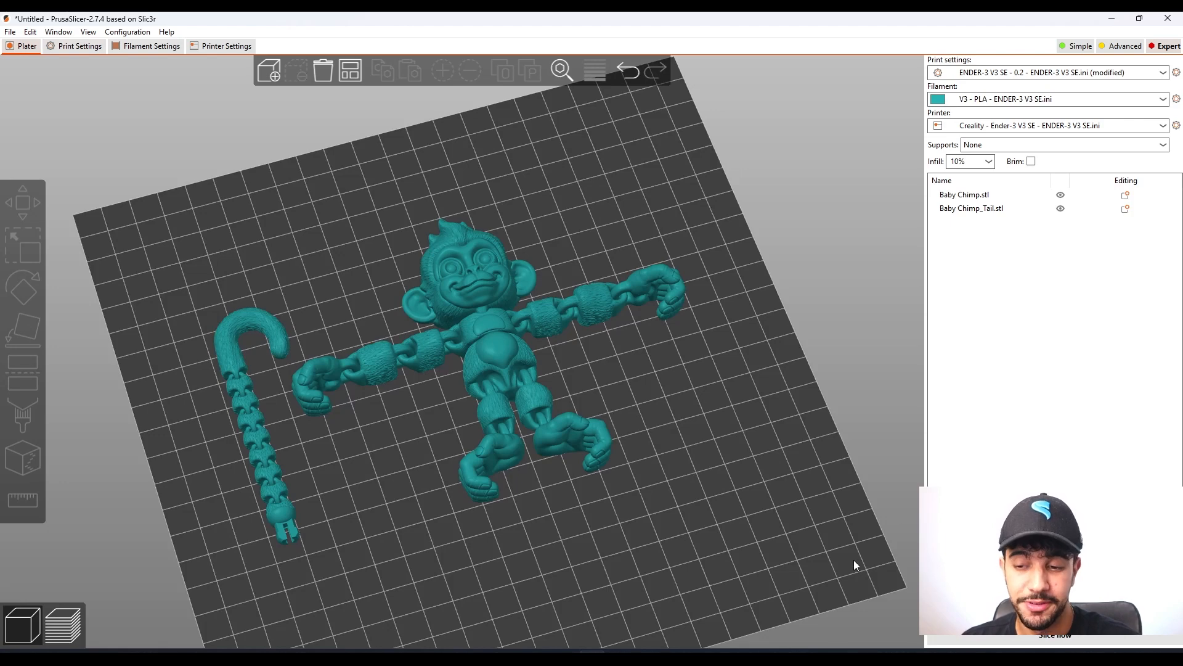
pyautogui.moveTo(777, 504); pyautogui.dragTo(768, 478)
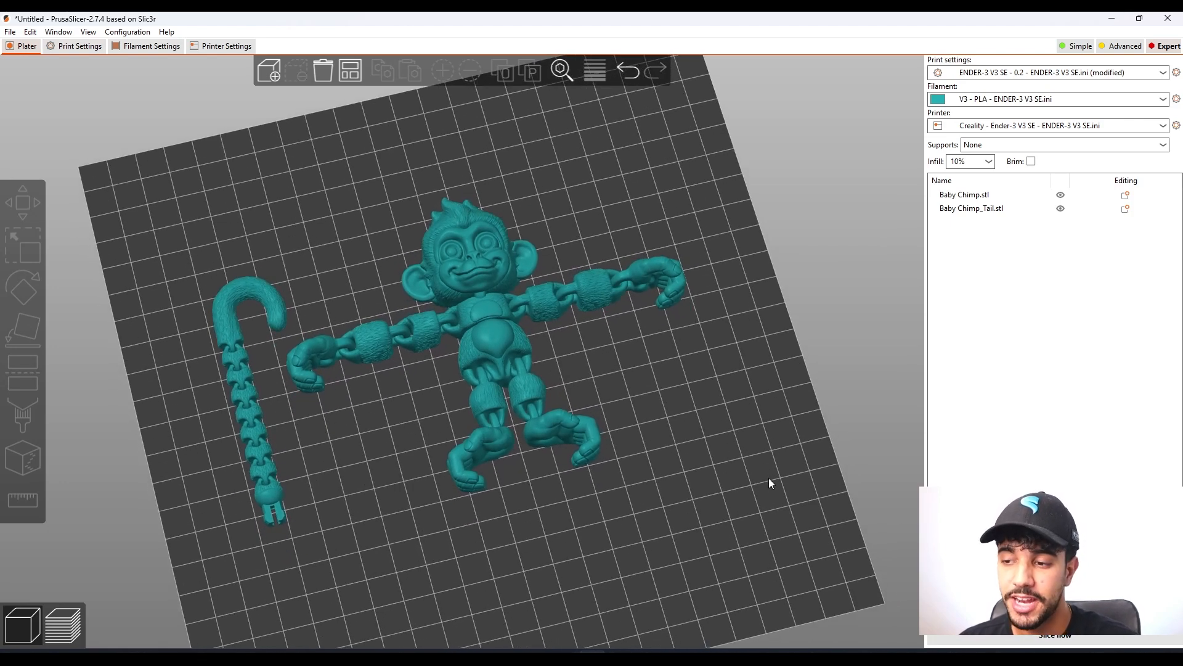
pyautogui.hotkey('ctrl', 'r')
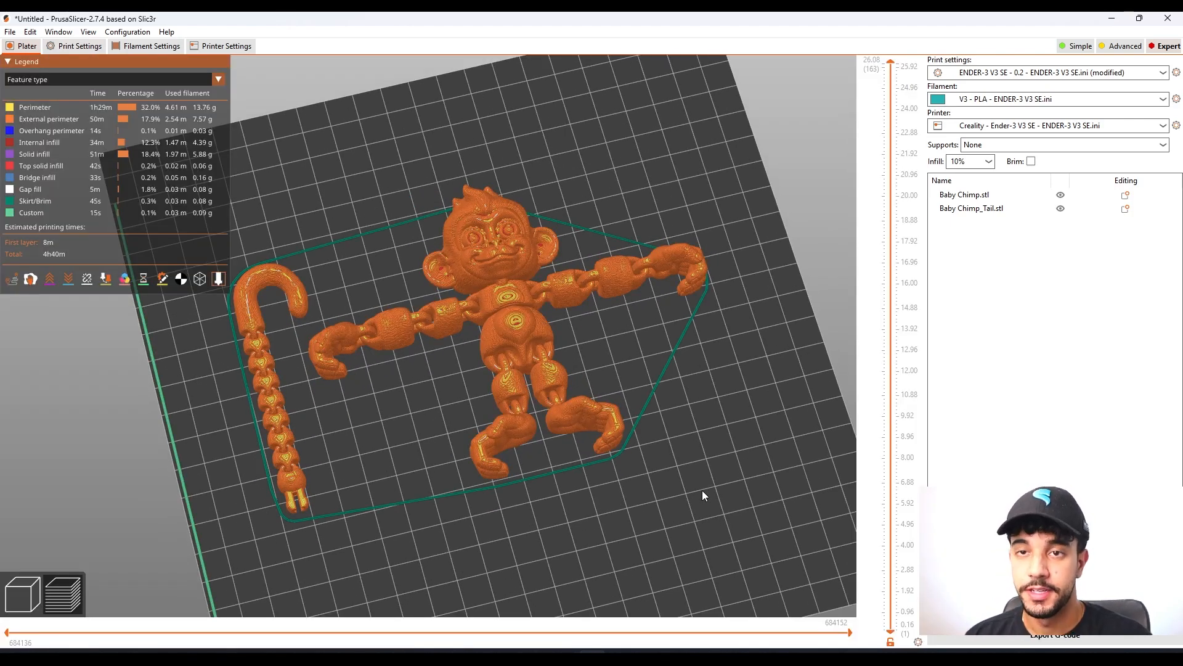
# - Inspect the sliced preview of the chimp and tail, including its layers and estimated printing times
pyautogui.moveTo(594, 444); pyautogui.dragTo(129, 296)
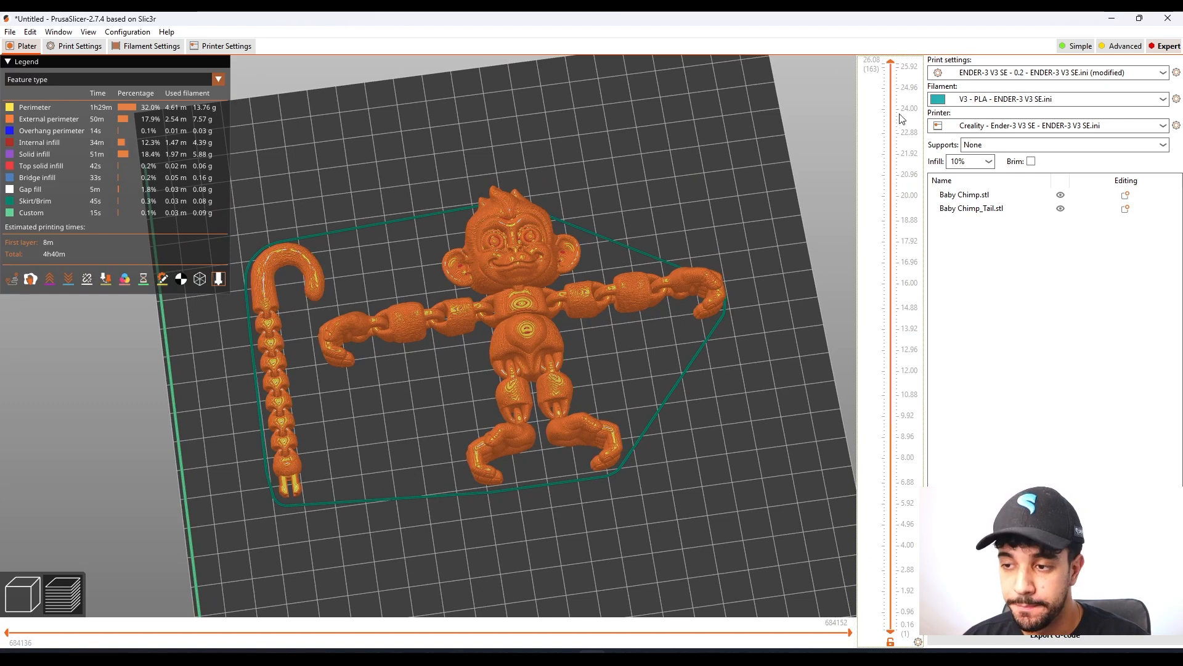
pyautogui.moveTo(890, 195); pyautogui.dragTo(833, 65)
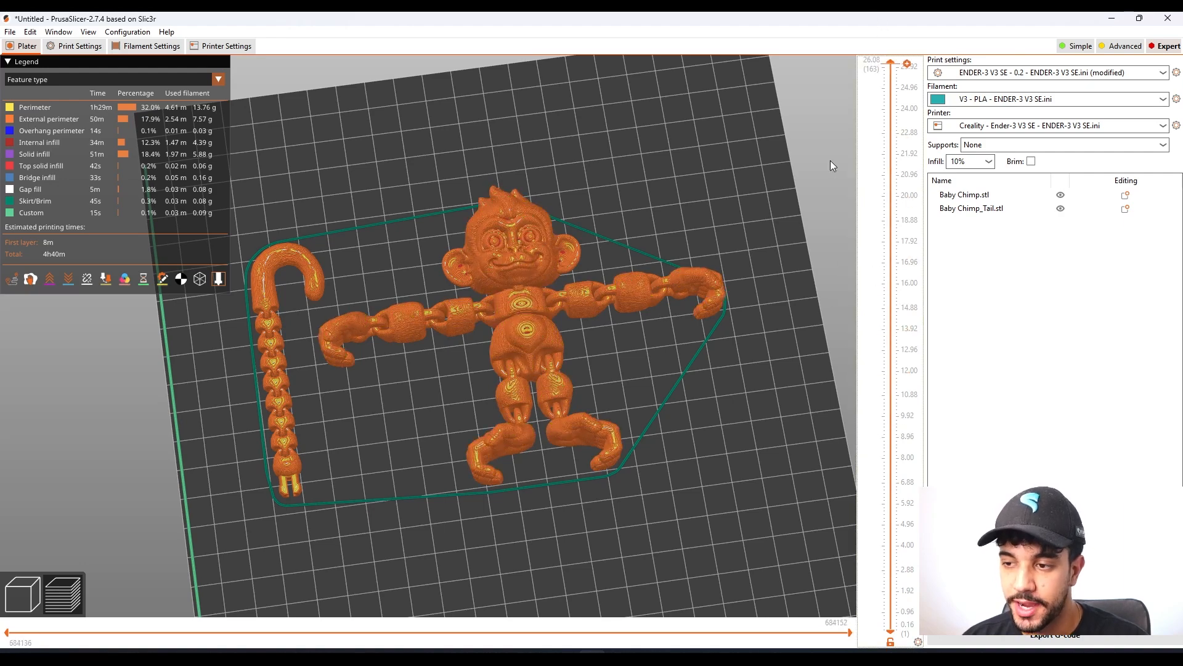
pyautogui.moveTo(647, 457); pyautogui.dragTo(647, 425)
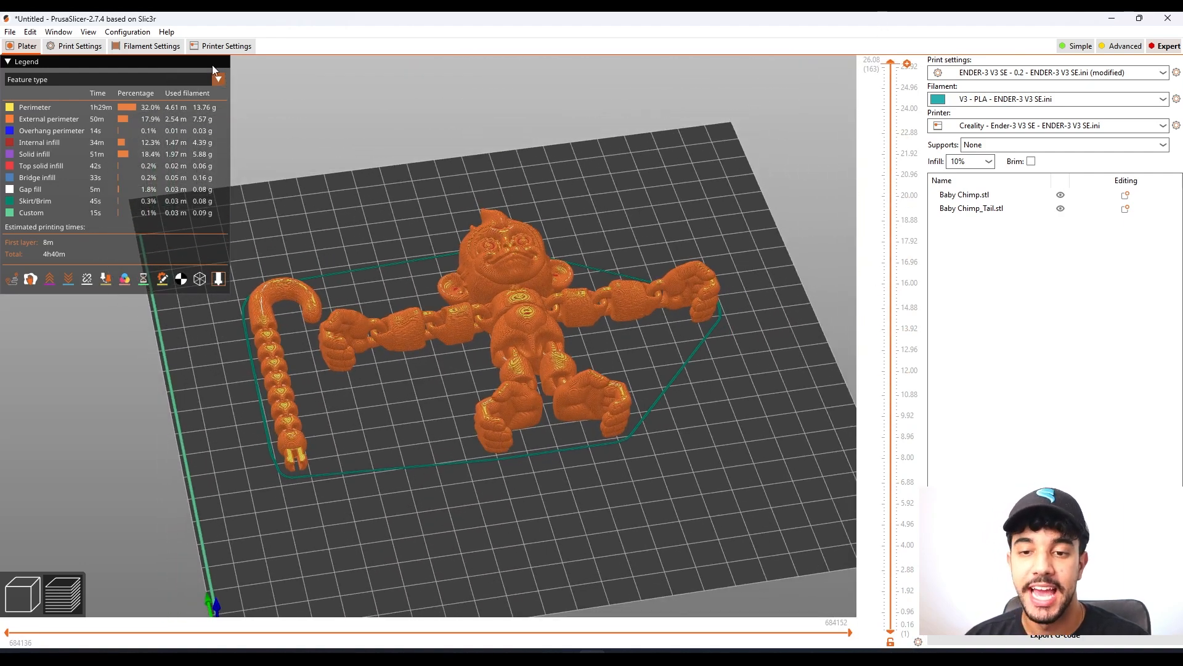
# - Colour the sliced preview by Speed (mm/s) and examine the print speeds across the chimp and tail
pyautogui.click(188, 78)
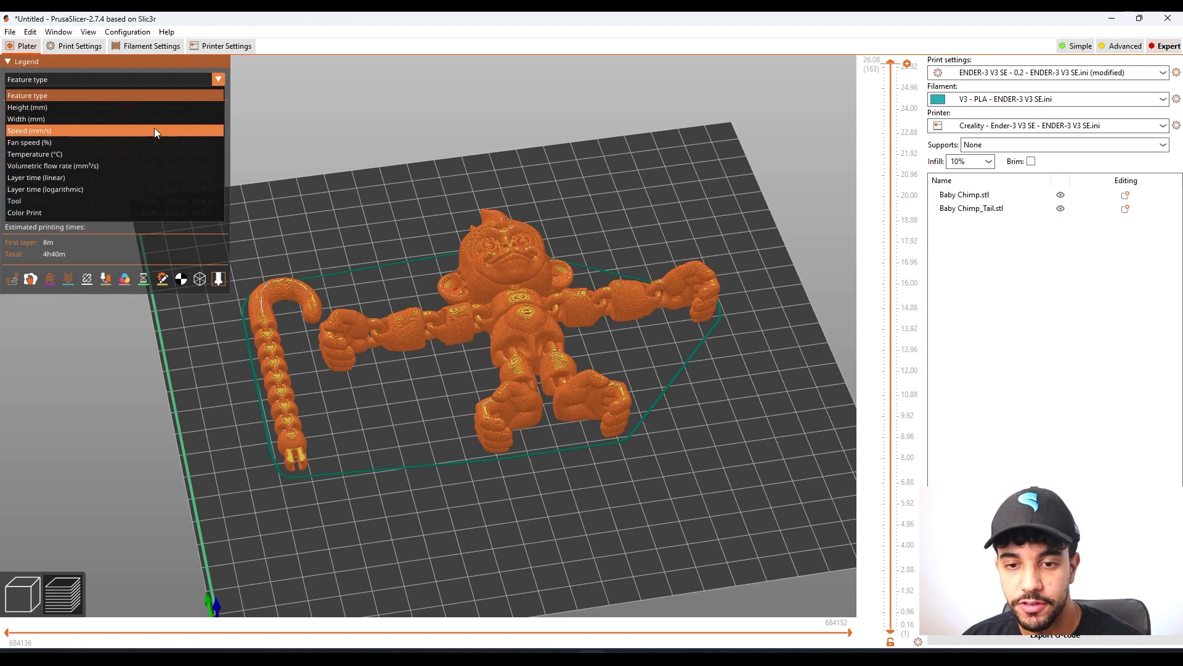
pyautogui.click(154, 130)
pyautogui.moveTo(661, 420); pyautogui.dragTo(675, 446)
pyautogui.scroll(6, 545, 390)
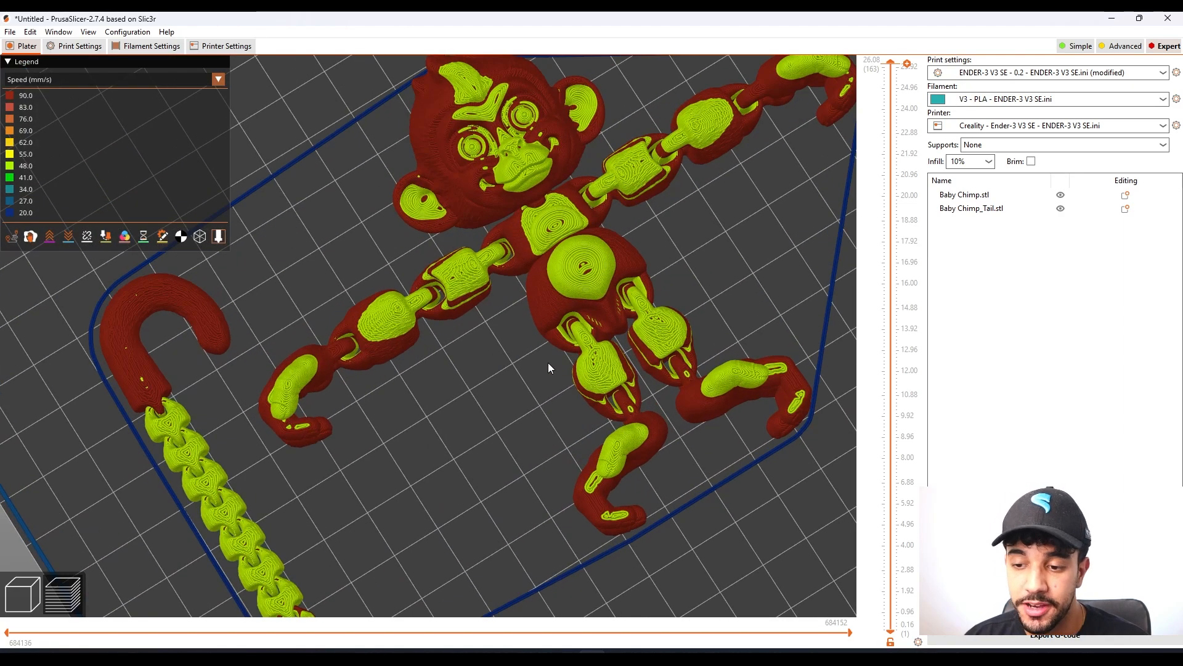
pyautogui.scroll(-3, 242, 504)
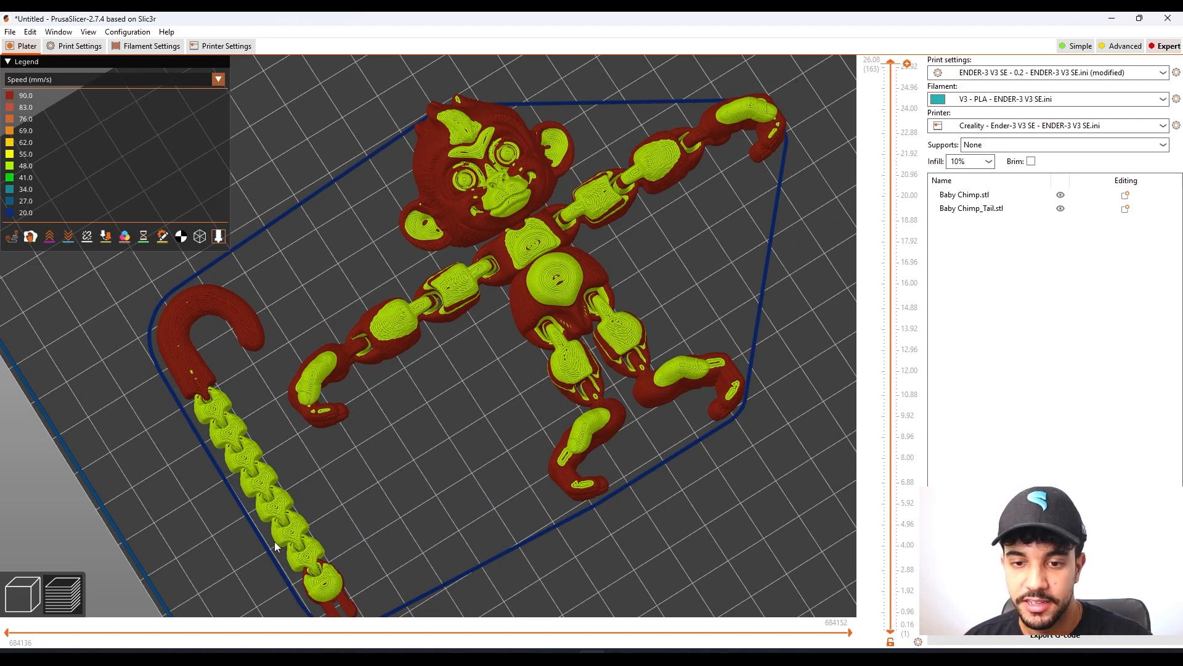
pyautogui.moveTo(254, 417); pyautogui.dragTo(263, 394, button='right')
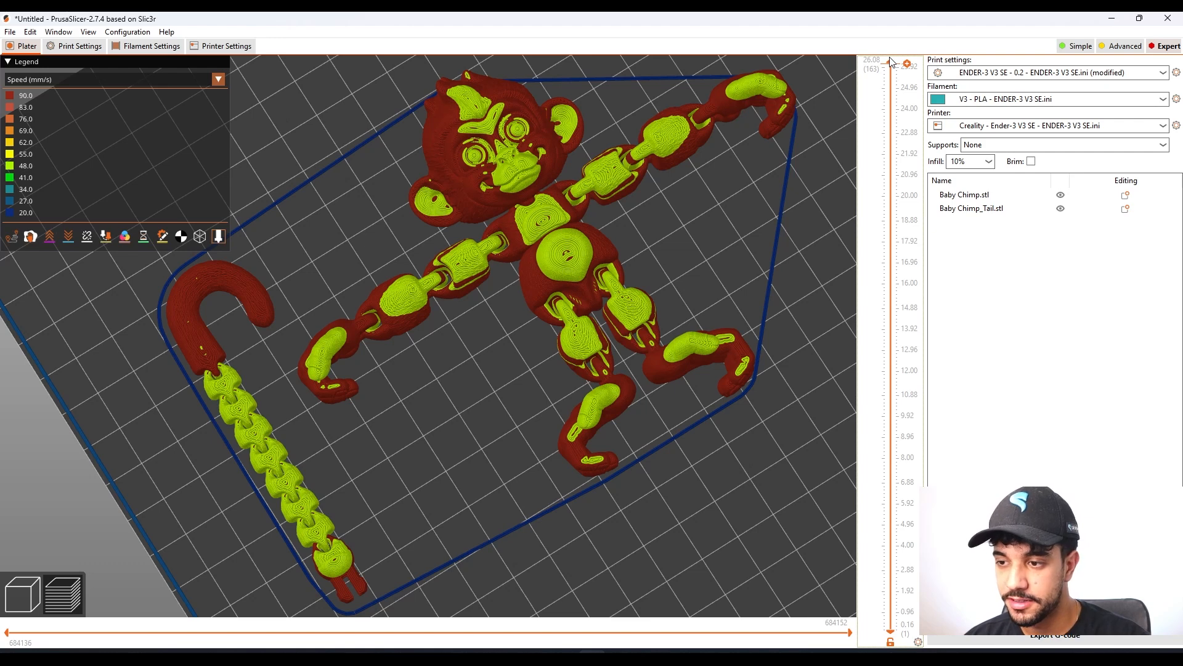
# - Check the speeds through the layers down to the 4.00 mm height and back up, and return to the 3D editor view
pyautogui.moveTo(890, 64); pyautogui.dragTo(908, 544)
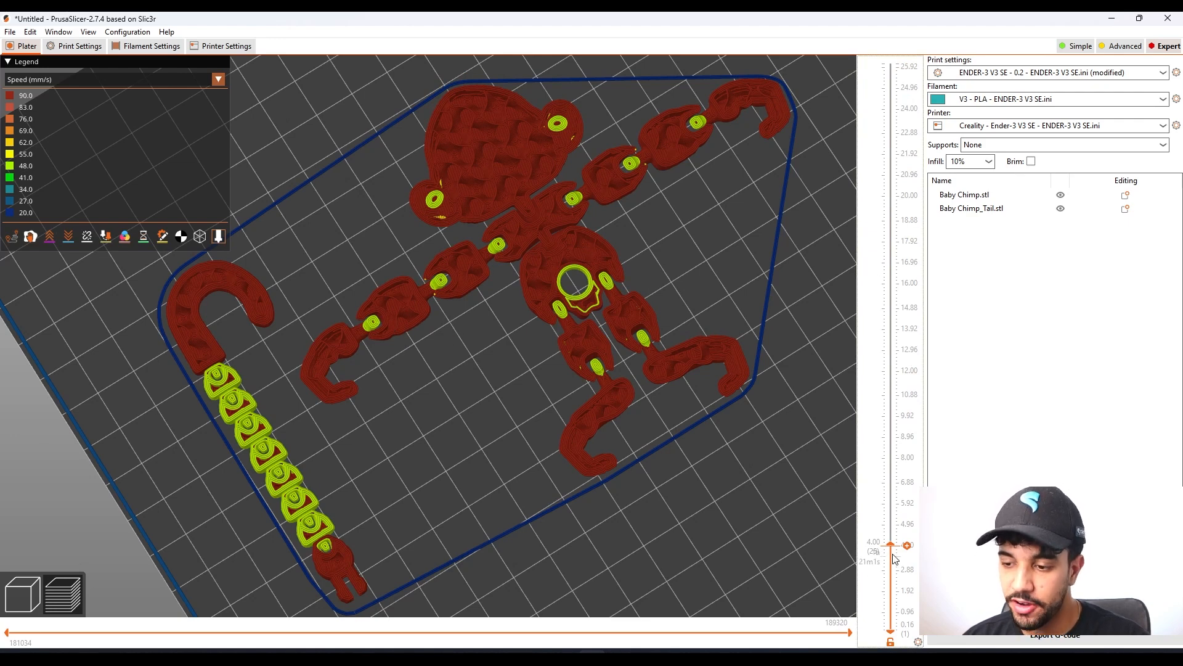
pyautogui.moveTo(891, 545); pyautogui.dragTo(891, 47)
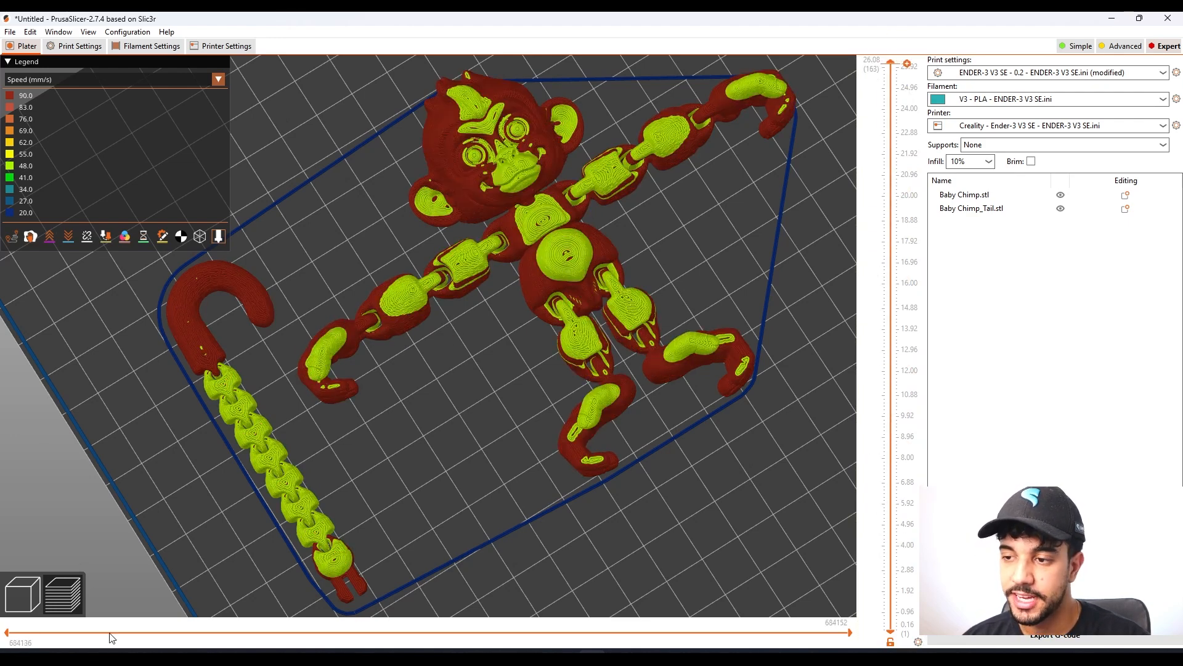
pyautogui.click(29, 594)
pyautogui.moveTo(759, 503)
pyautogui.mouseDown()
pyautogui.moveTo(759, 519)
pyautogui.moveTo(764, 494)
pyautogui.mouseUp()
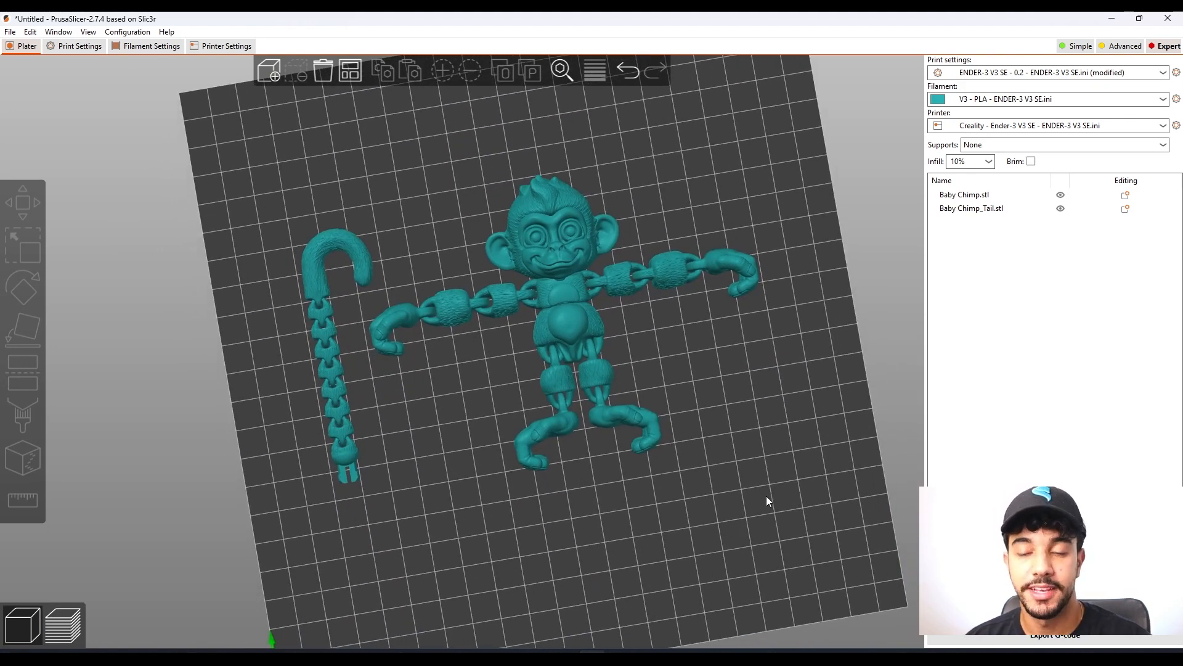